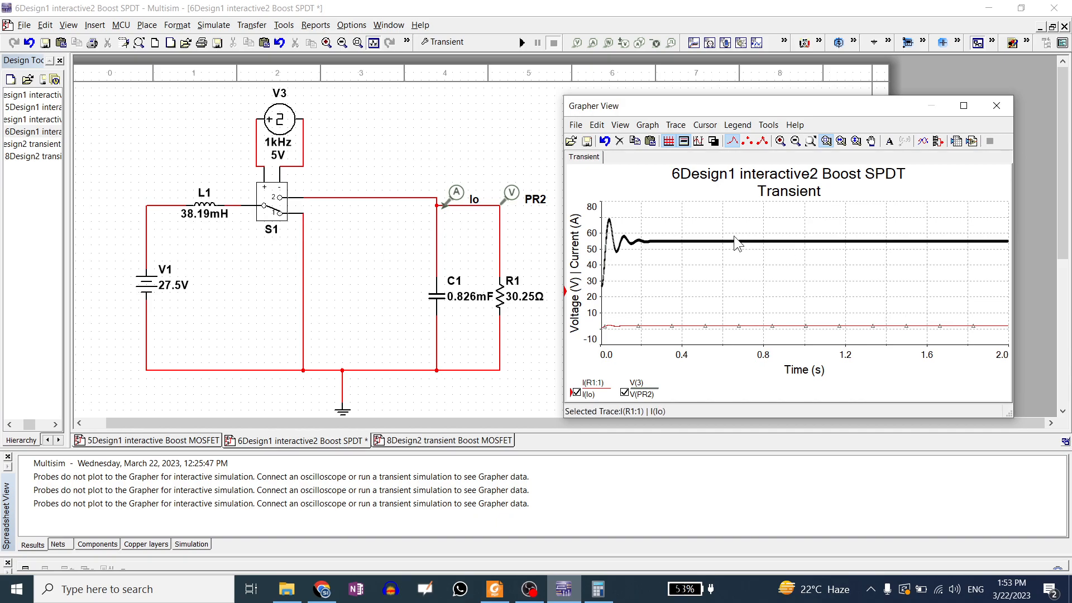
double_click(431, 297)
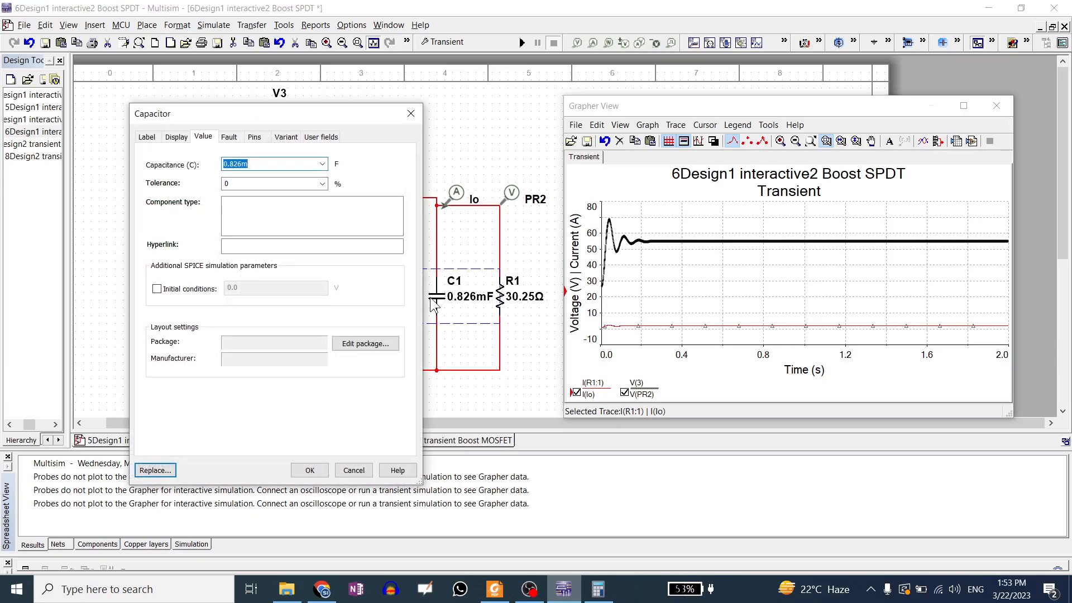
left_click(413, 114)
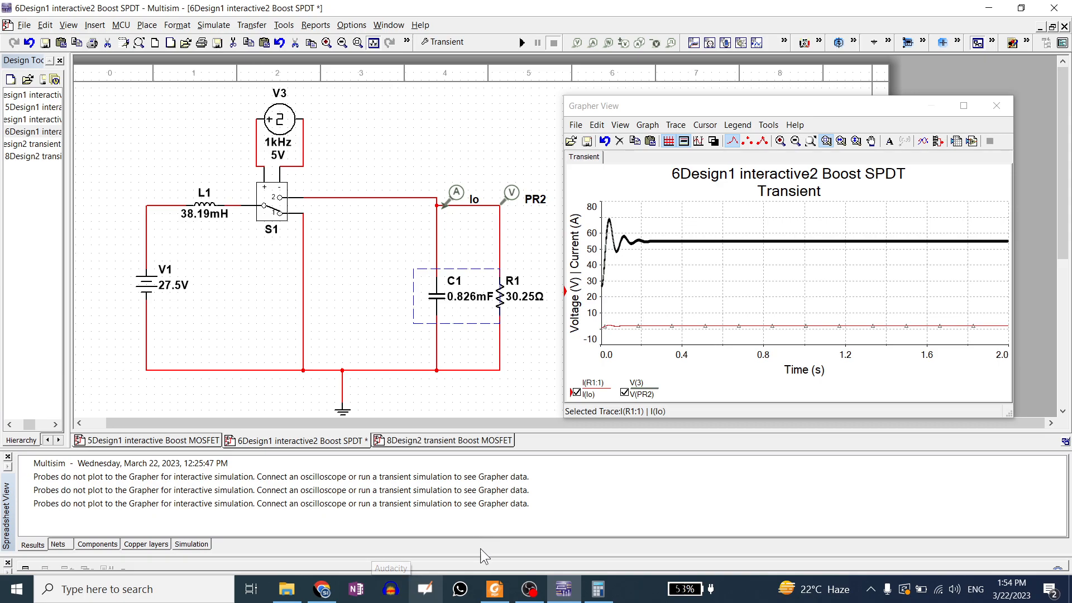
left_click(598, 589)
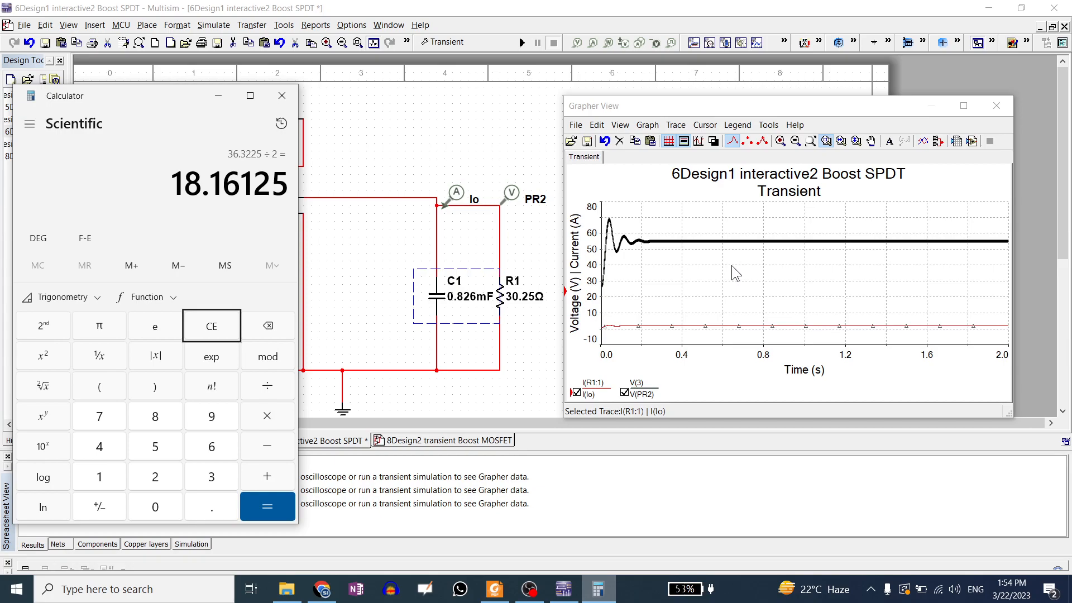
left_click(217, 104)
- Set capacitor C1 to 0.826 µF and run the transient simulation
double_click(444, 296)
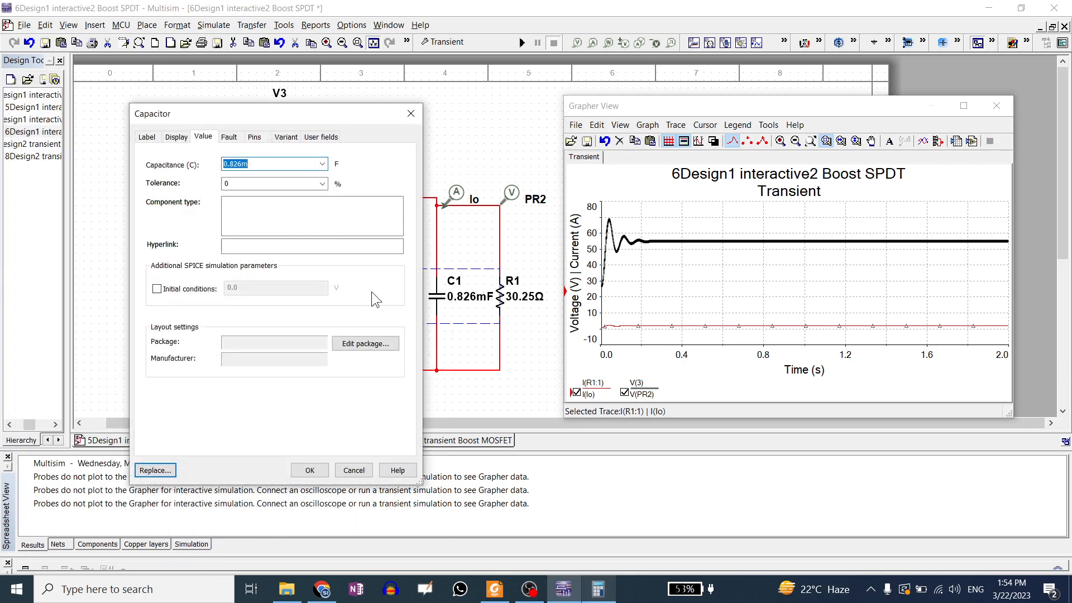
left_click(249, 164)
left_click_drag(248, 165, 243, 166)
type("u")
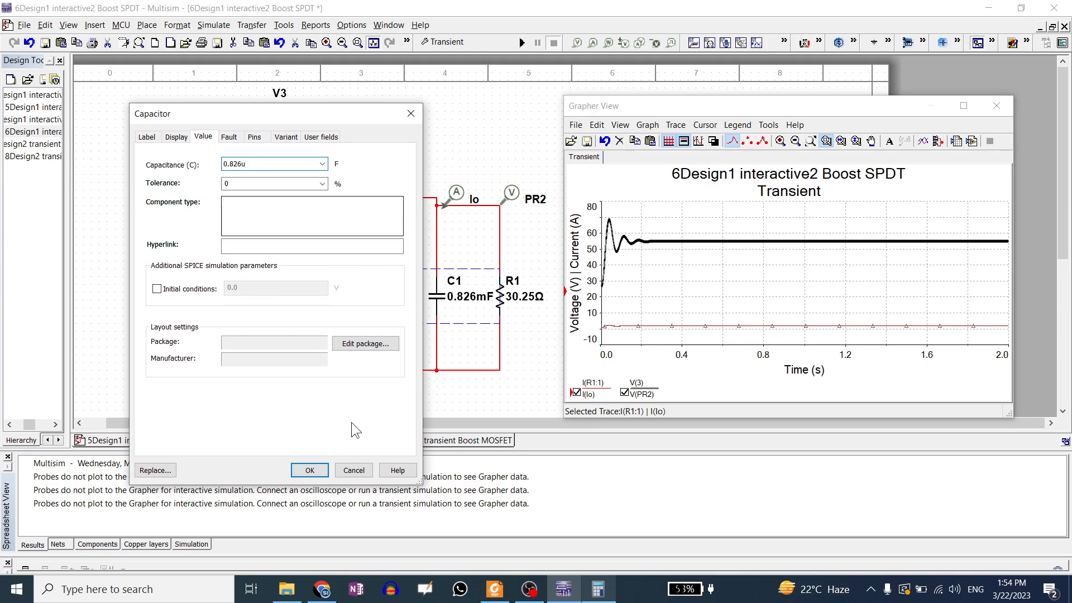
left_click(309, 471)
left_click(521, 42)
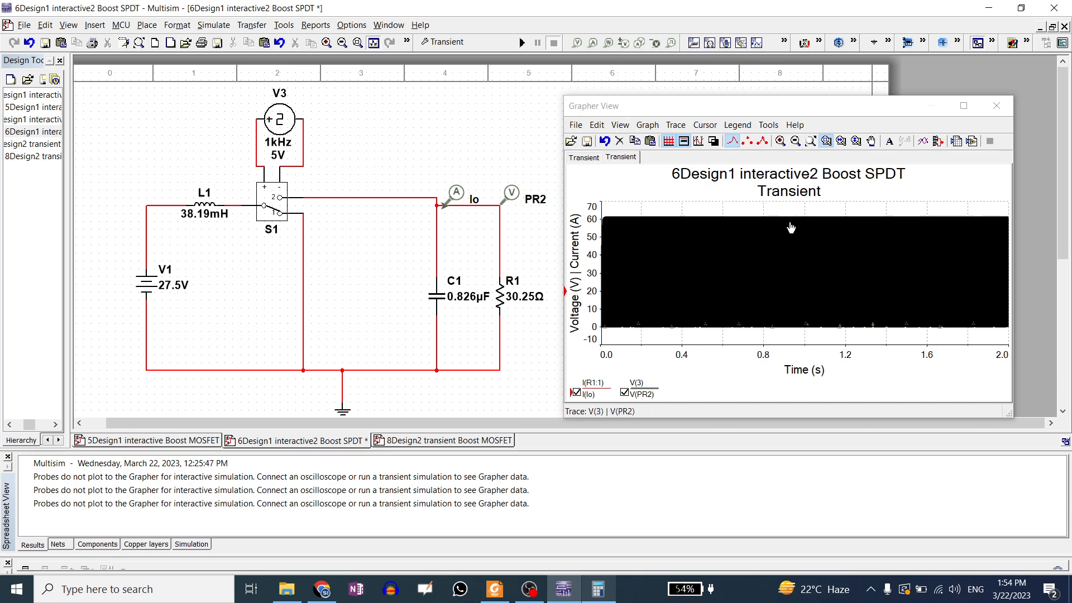
- Display only the V(PR2) output voltage trace over a few switching cycles of the new transient plot
left_click(576, 393)
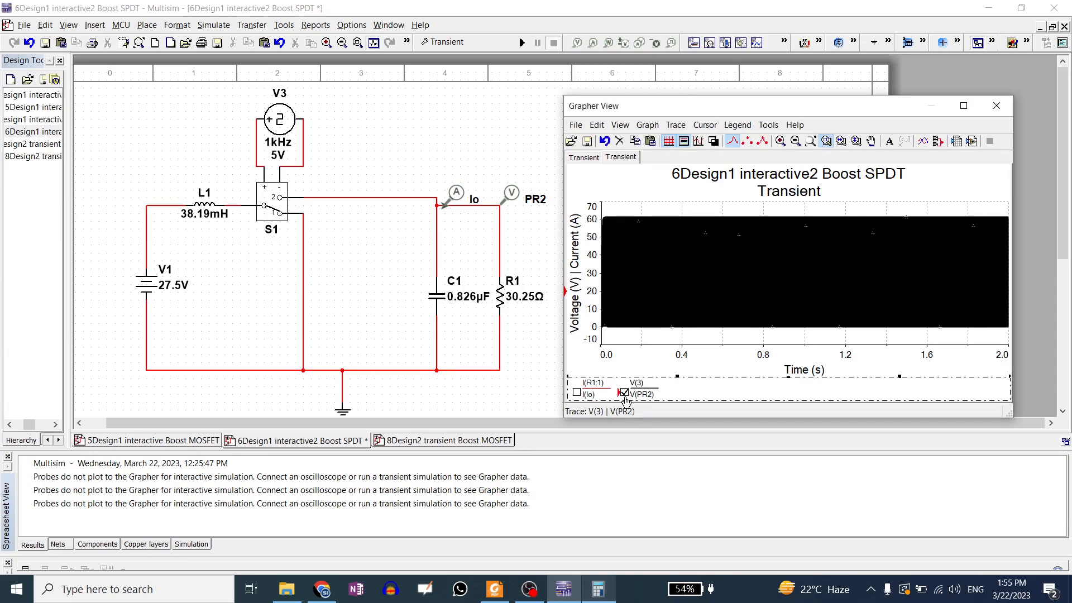
left_click_drag(780, 208, 798, 330)
left_click_drag(755, 213, 778, 335)
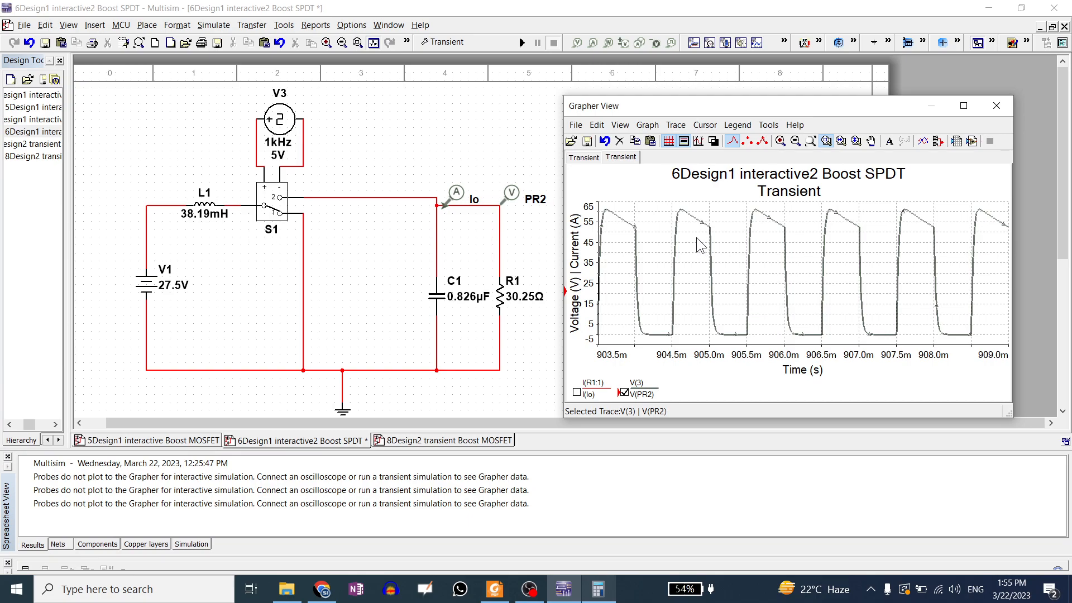
- Measure the V(PR2) ripple with cursor 2 on the next waveform minimum and cursor 1 on the next maximum
left_click(698, 141)
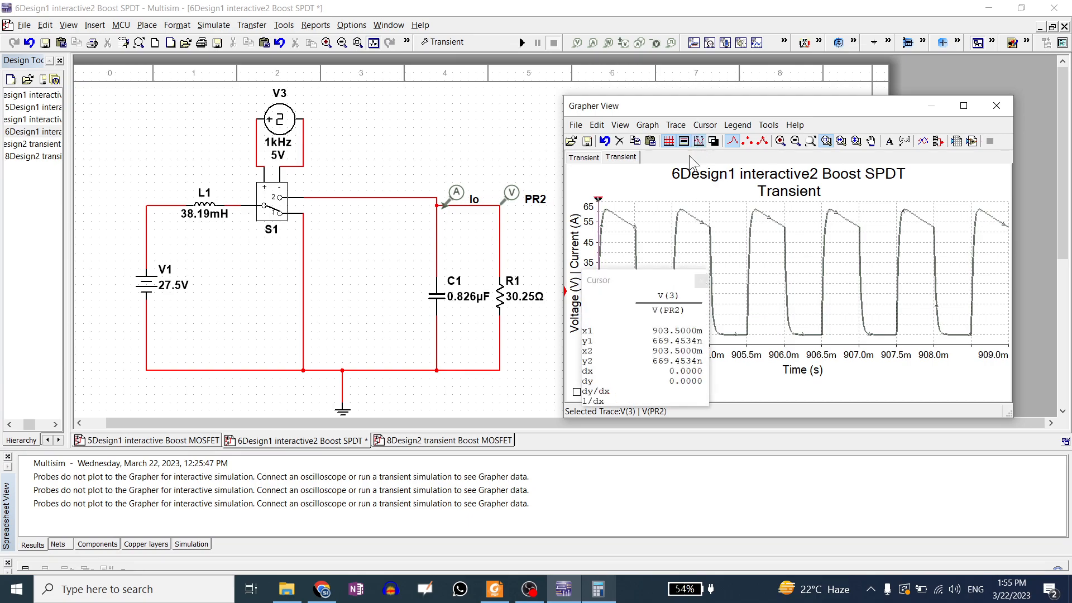
left_click_drag(600, 202, 723, 205)
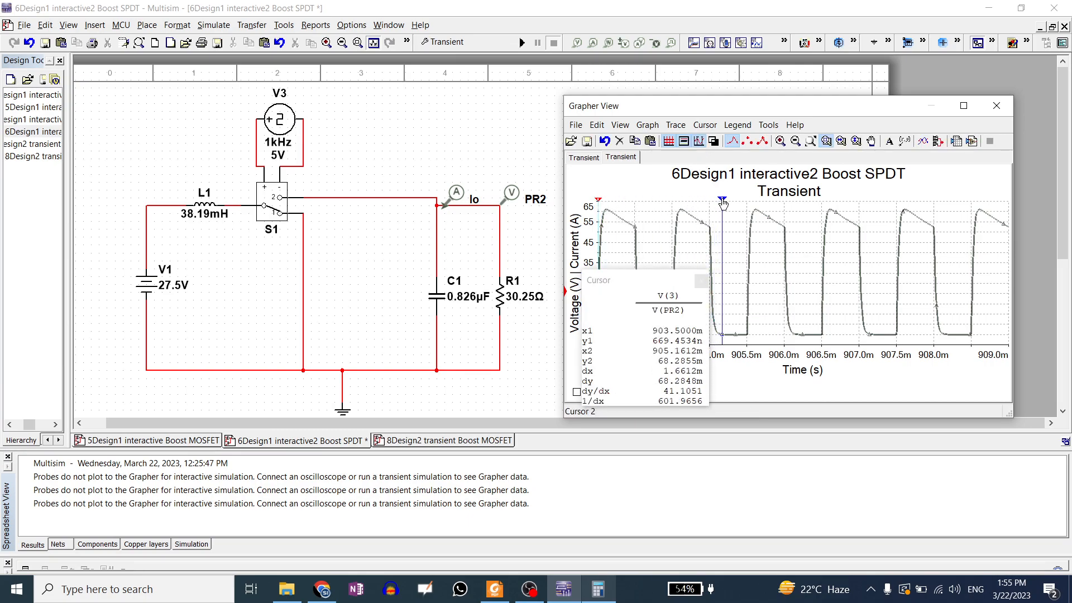
right_click(723, 205)
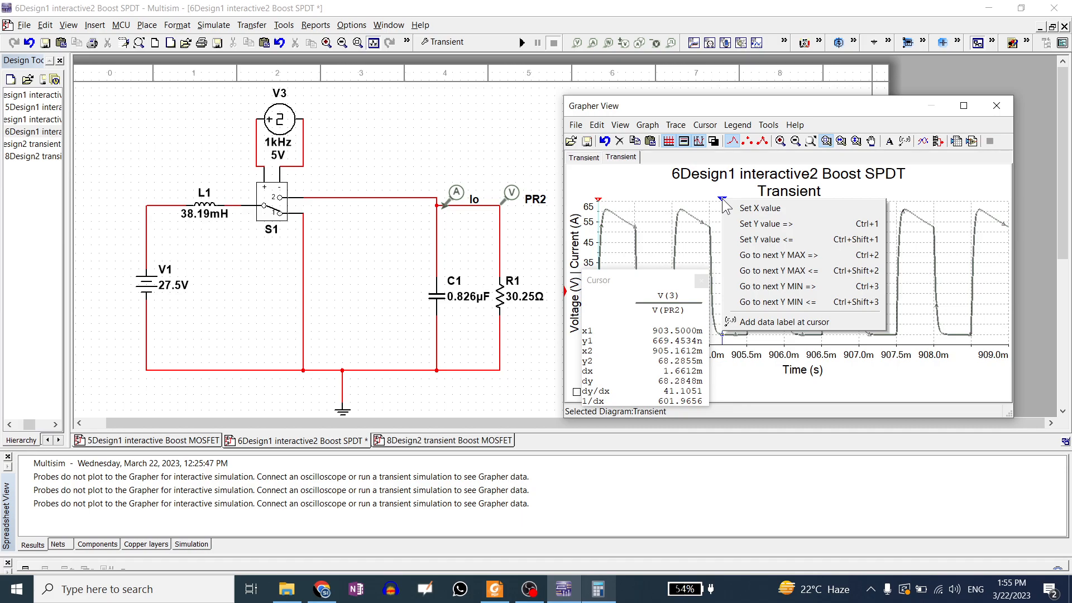
left_click(756, 273)
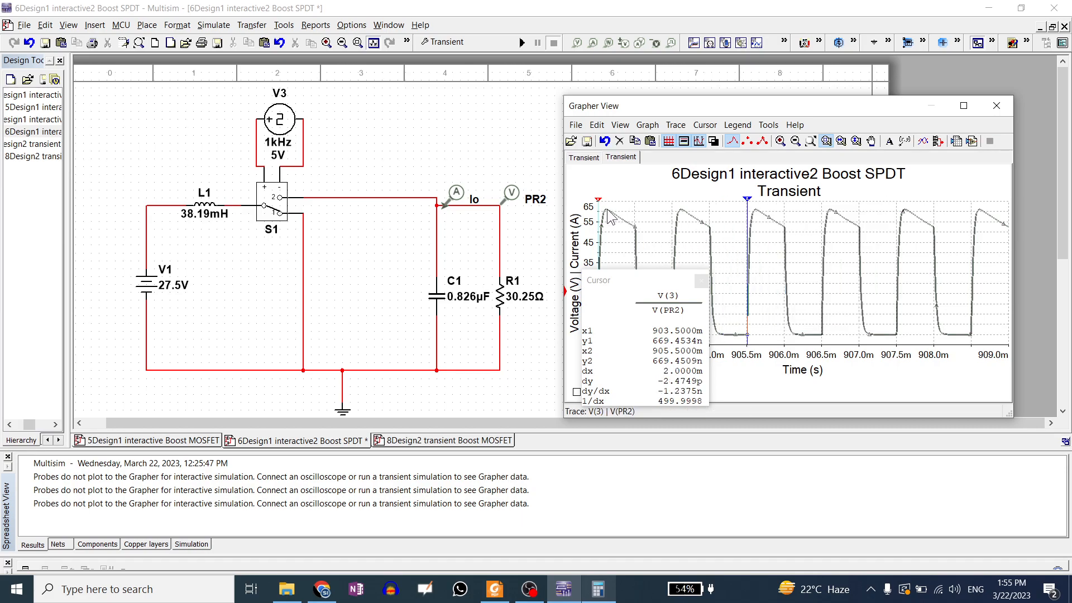
left_click_drag(599, 204, 674, 202)
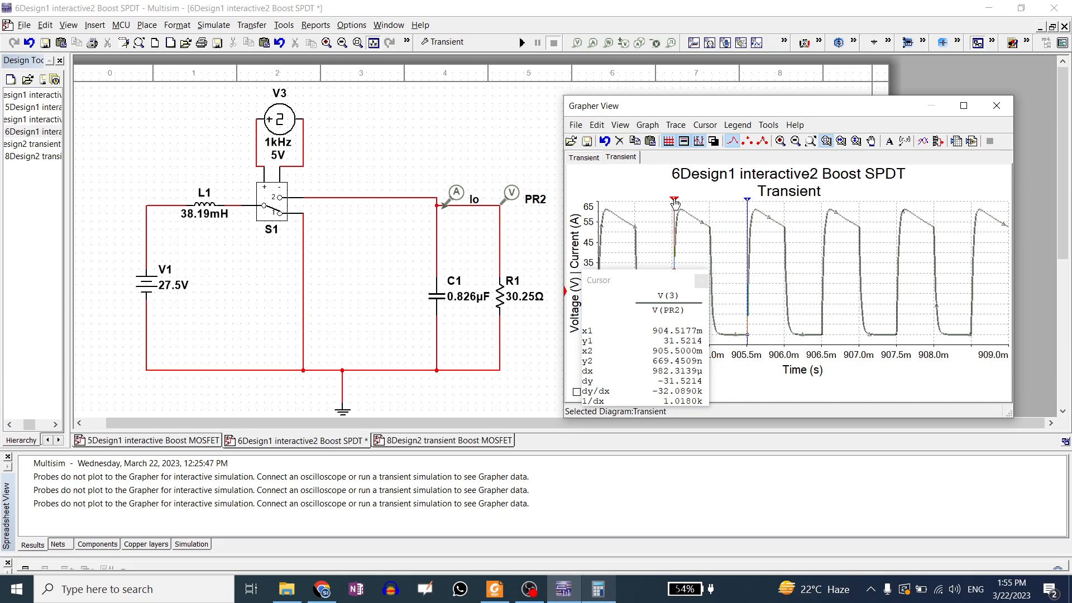
right_click(674, 201)
left_click(706, 251)
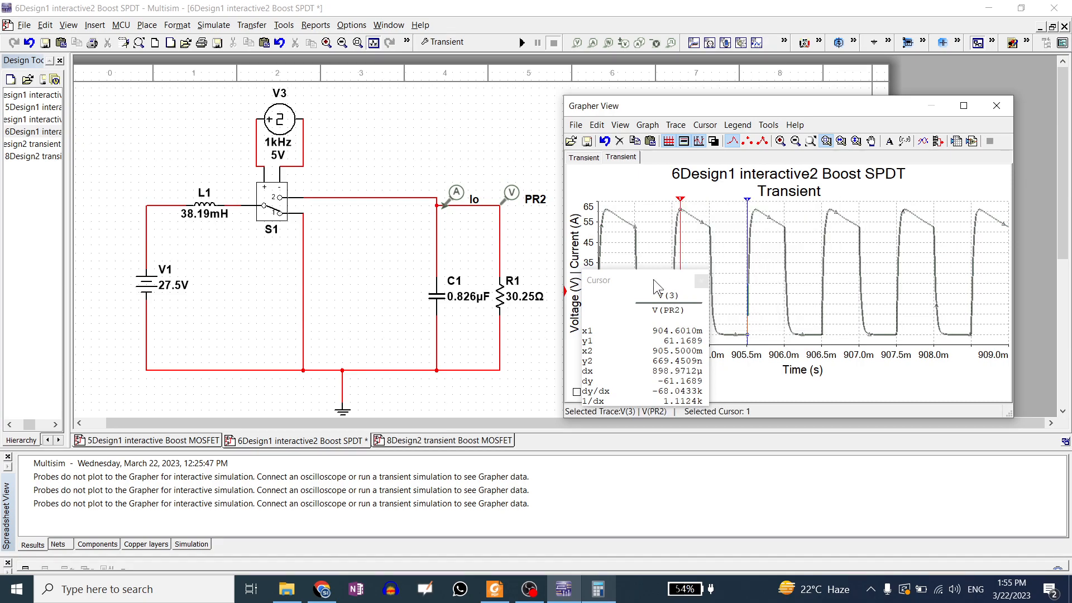
left_click_drag(647, 293, 887, 213)
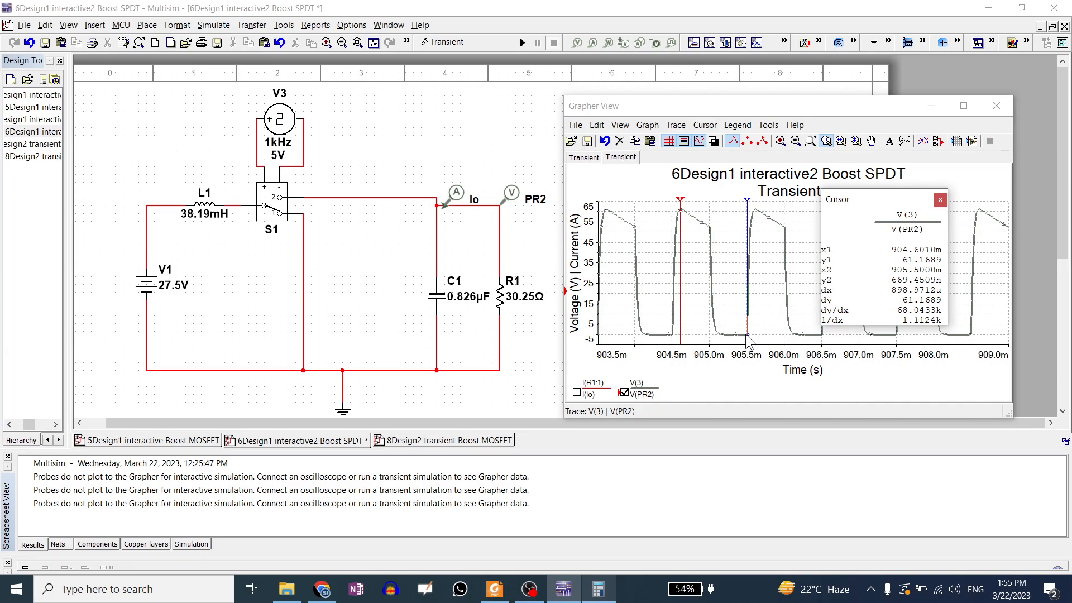
left_click(747, 336)
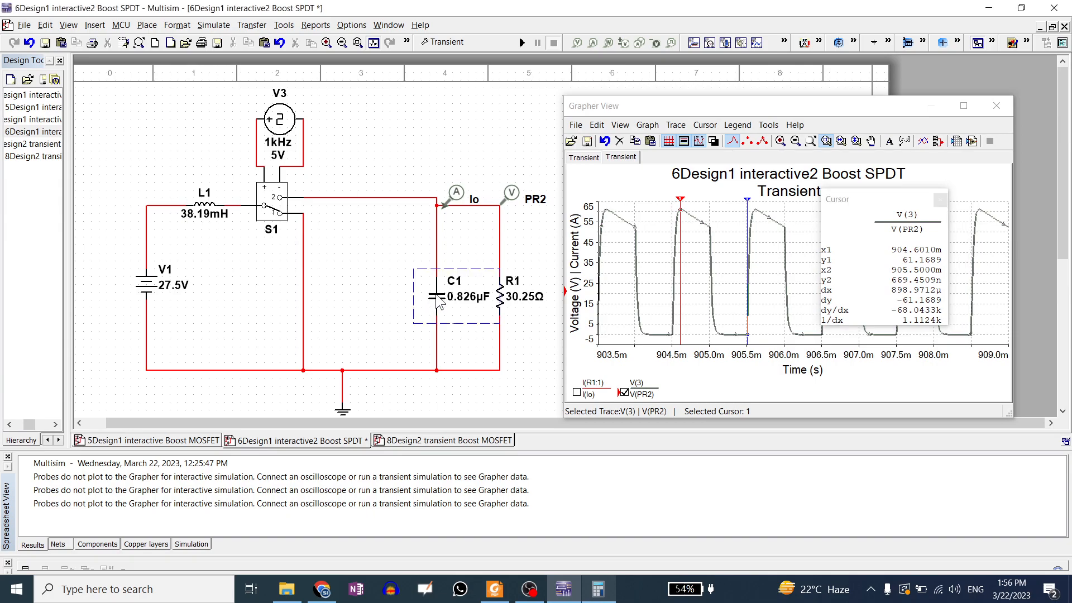
double_click(434, 299)
left_click(253, 165)
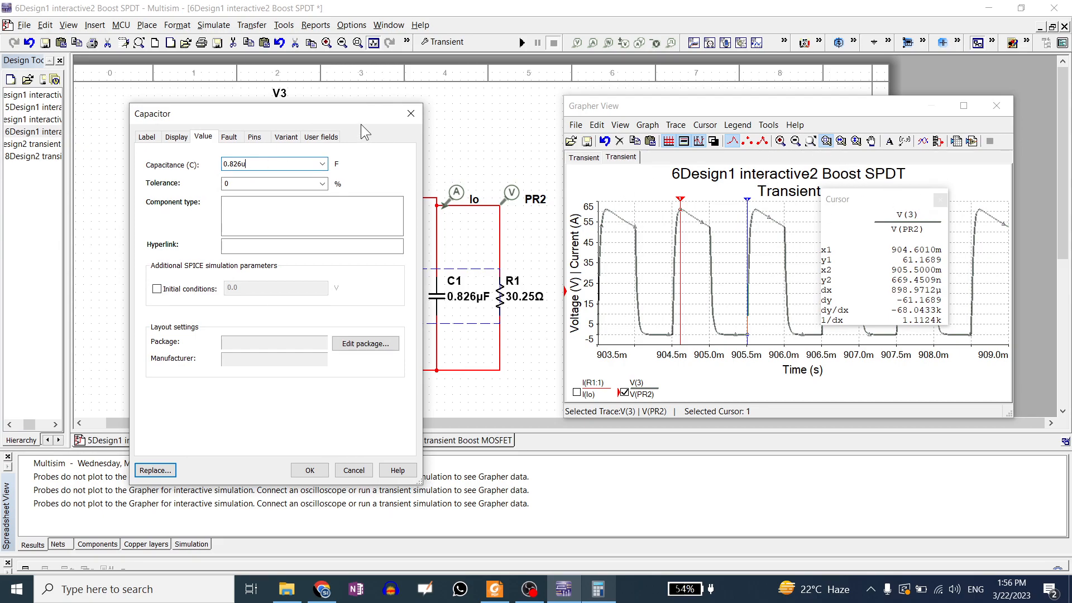
key("Return")
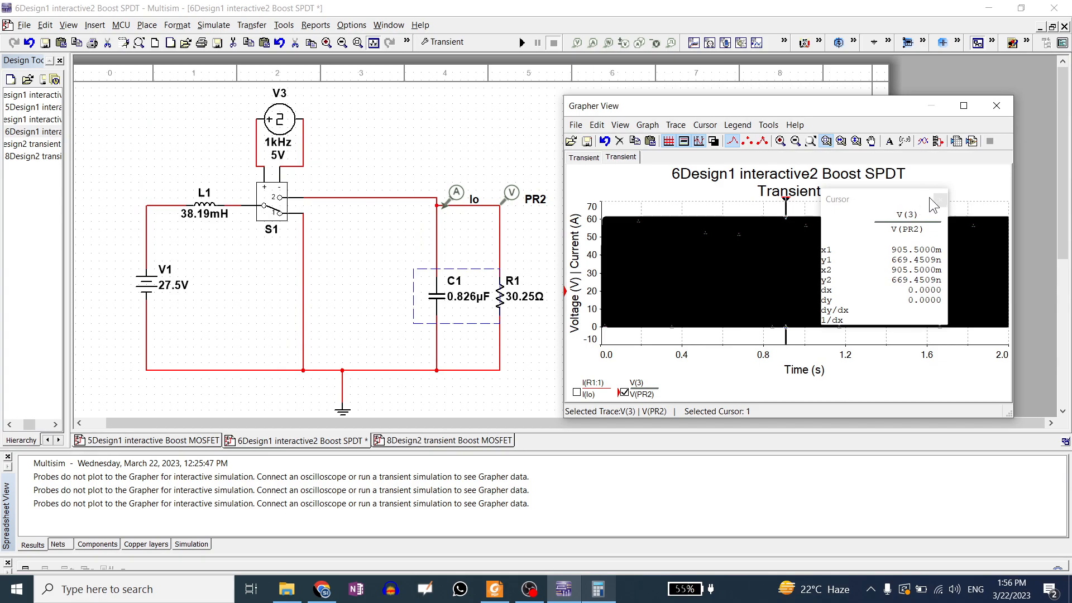
- Turn off the cursors and display only the Io output current trace over a few switching cycles
left_click(940, 199)
left_click(577, 393)
left_click(624, 393)
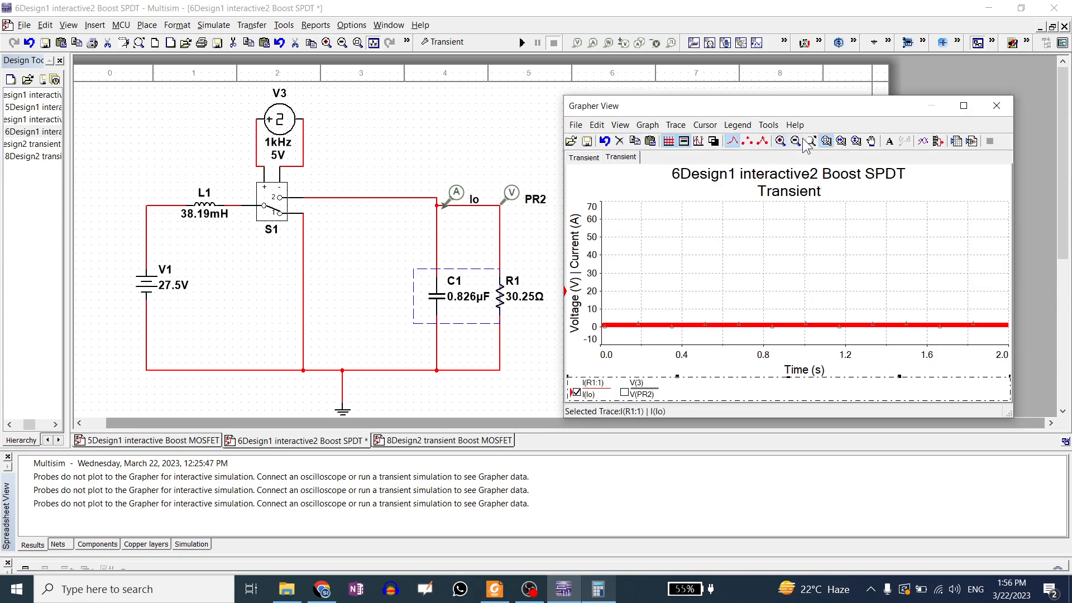
left_click(805, 140)
left_click_drag(744, 219, 755, 332)
left_click_drag(719, 202, 758, 345)
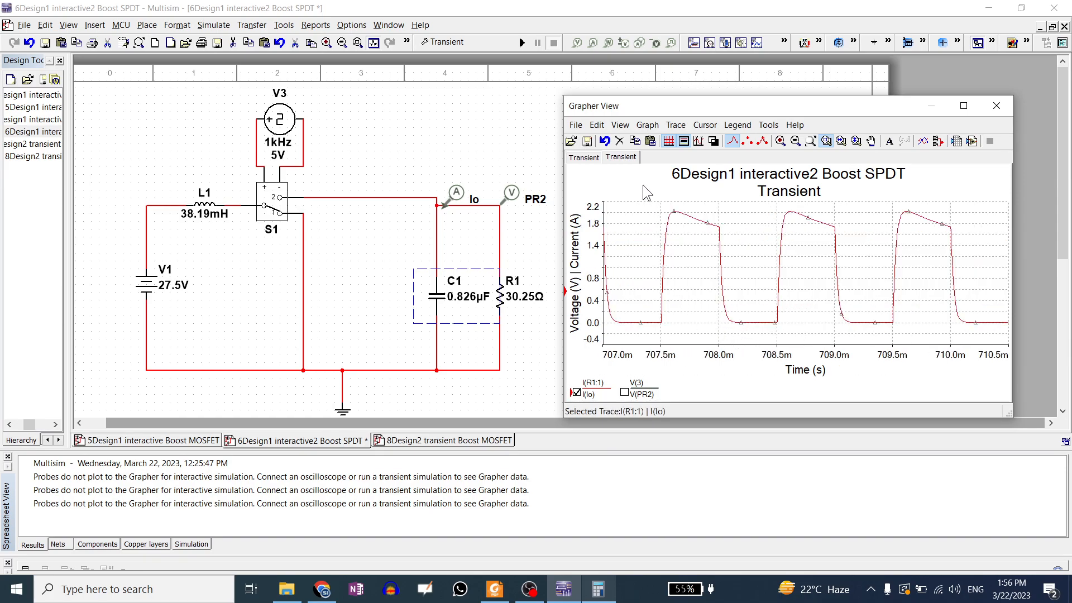
- Measure the Io ripple with cursor 2 on the next minimum and cursor 1 on the next maximum, keeping the readout clear of the plot
left_click(698, 141)
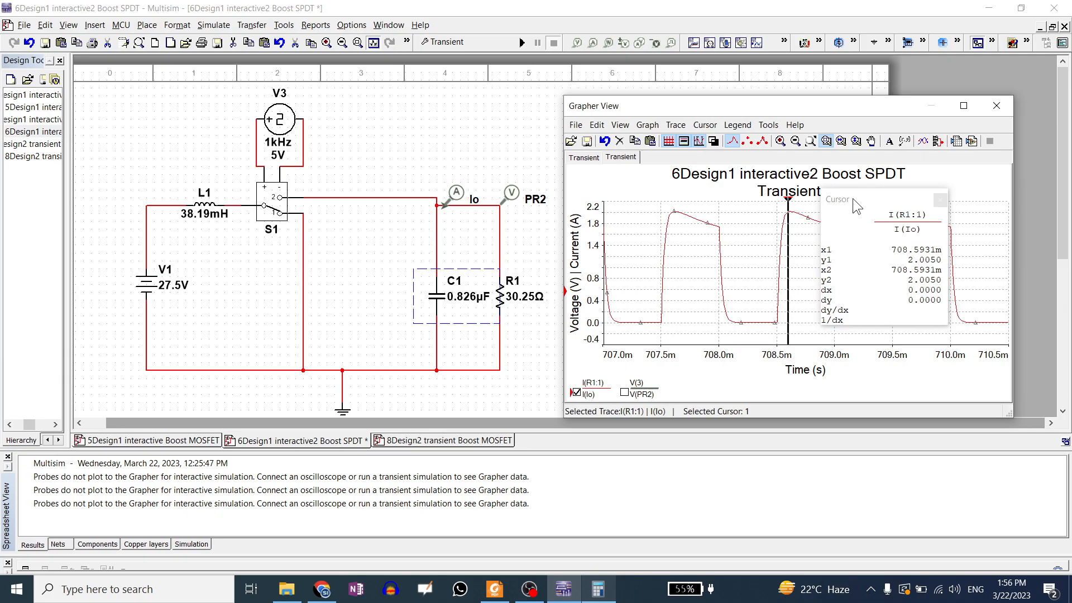
left_click_drag(788, 212, 764, 212)
right_click(765, 204)
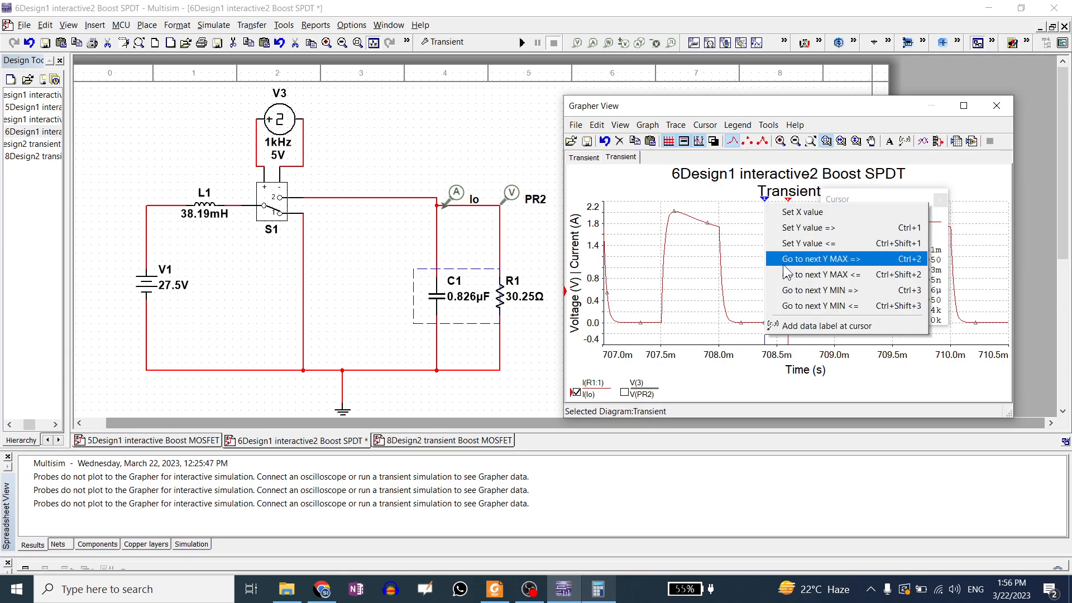
left_click(786, 288)
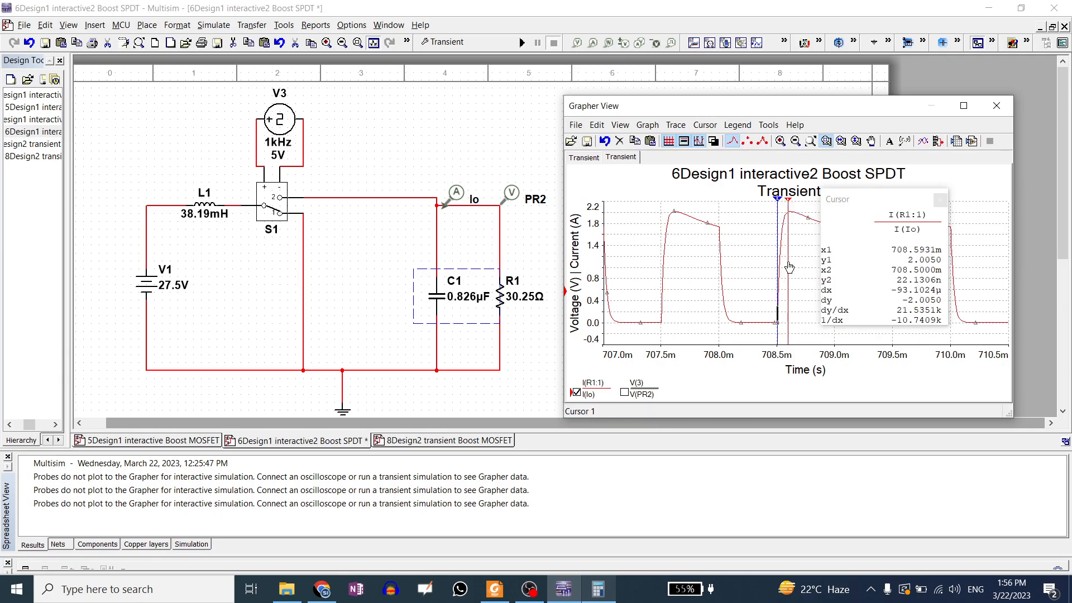
right_click(787, 203)
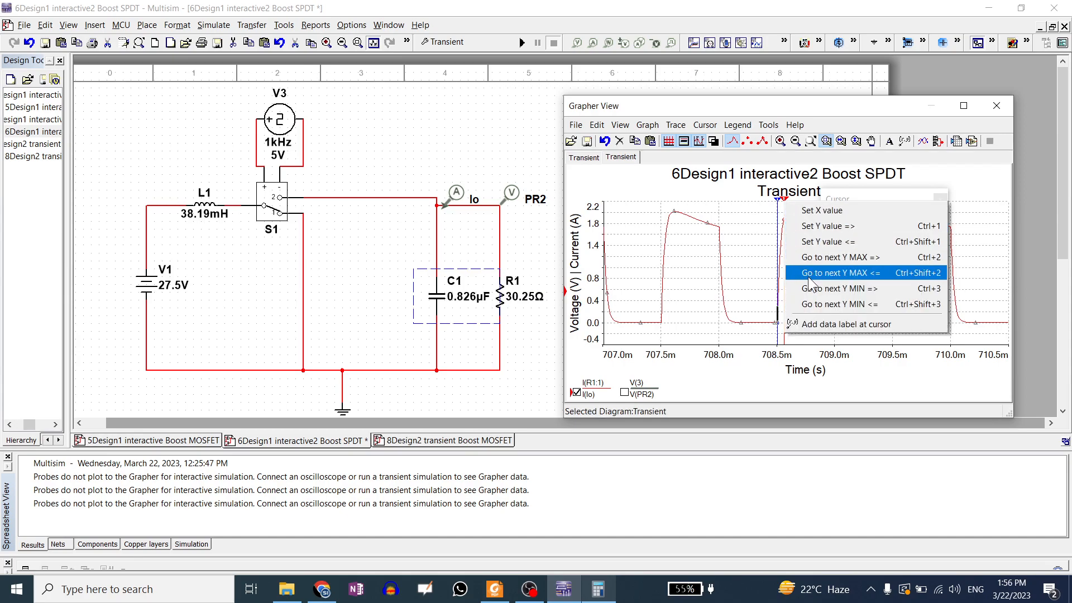
left_click(810, 257)
left_click_drag(888, 202, 685, 164)
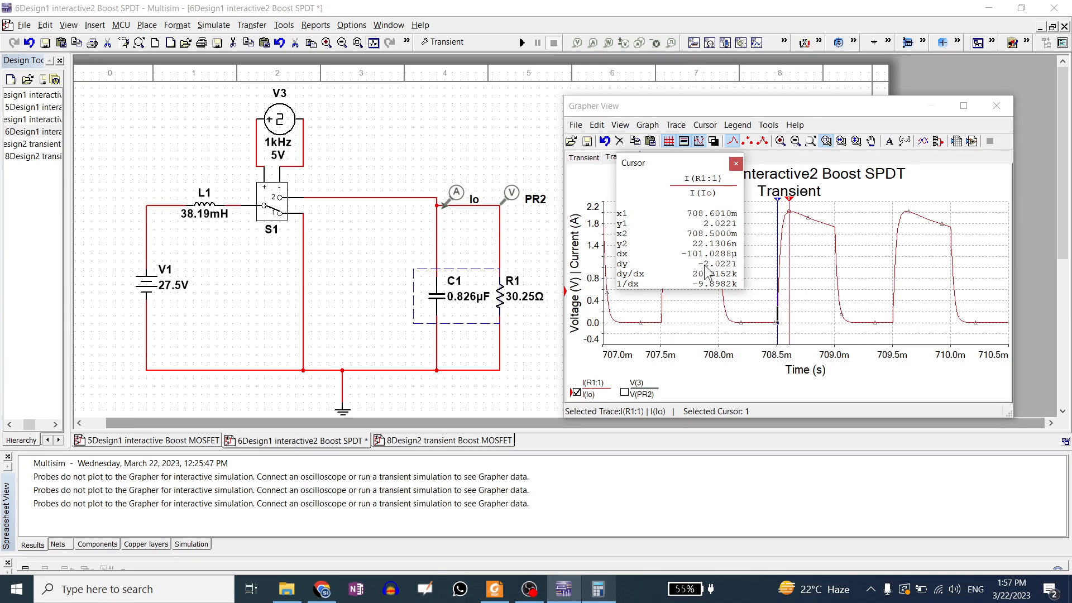
left_click_drag(698, 158, 413, 89)
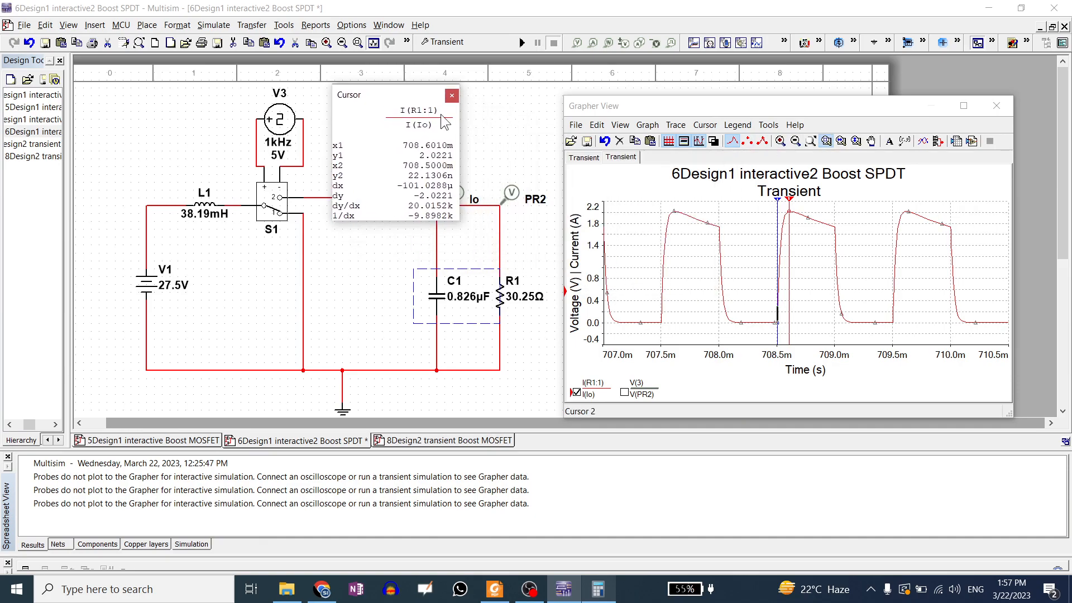
- Set capacitor C1's capacitance back to 0.826 mF
left_click(810, 140)
double_click(453, 301)
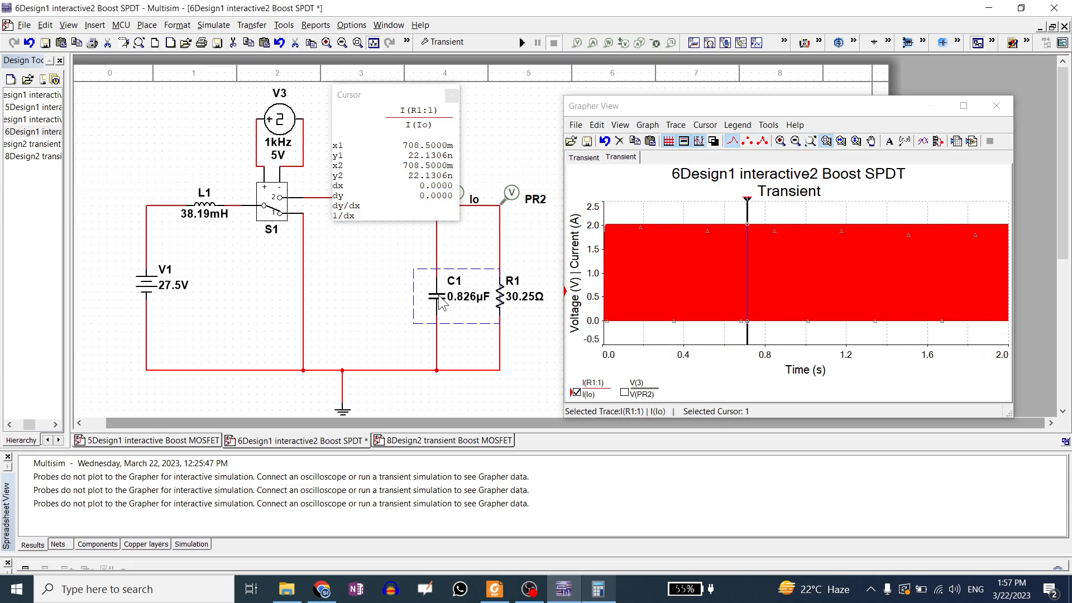
left_click(247, 165)
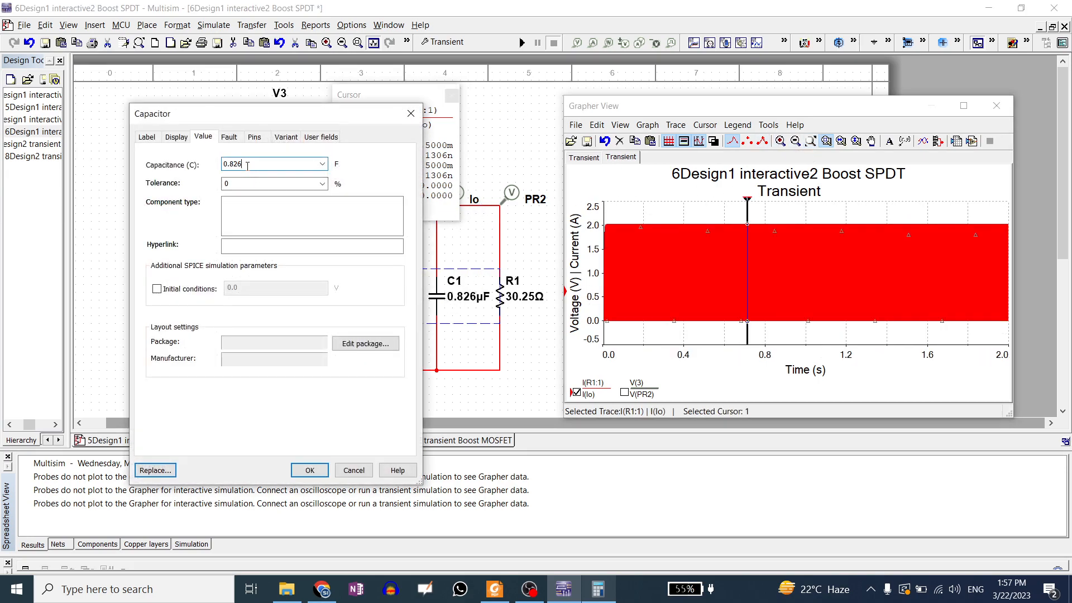
type("m")
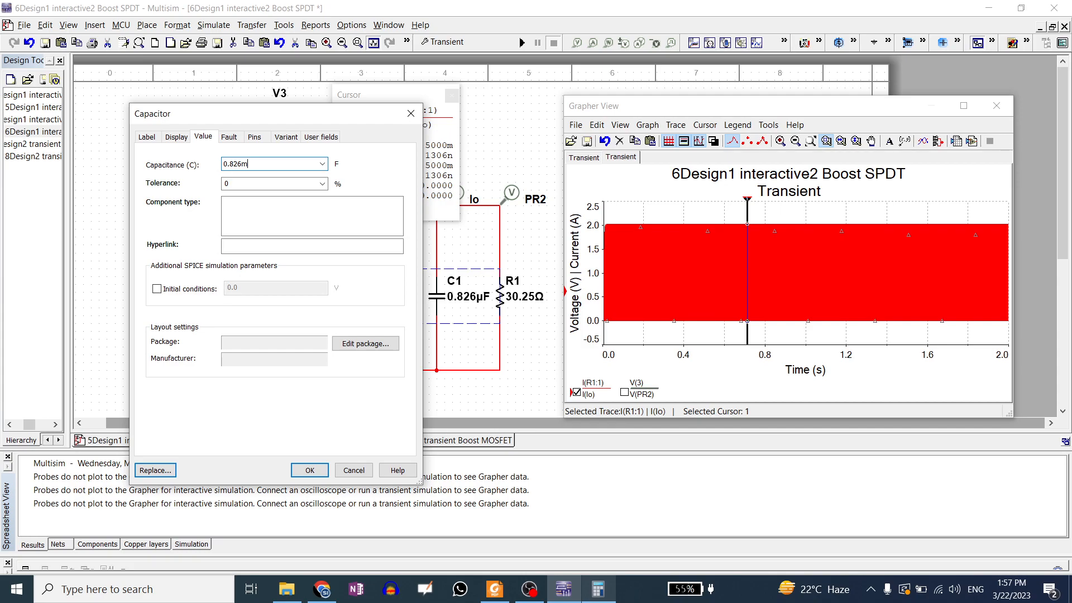
left_click(310, 470)
- Set inductor L1 to 38.19 µH and rerun the transient simulation with both the Io and V(PR2) traces enabled
double_click(212, 208)
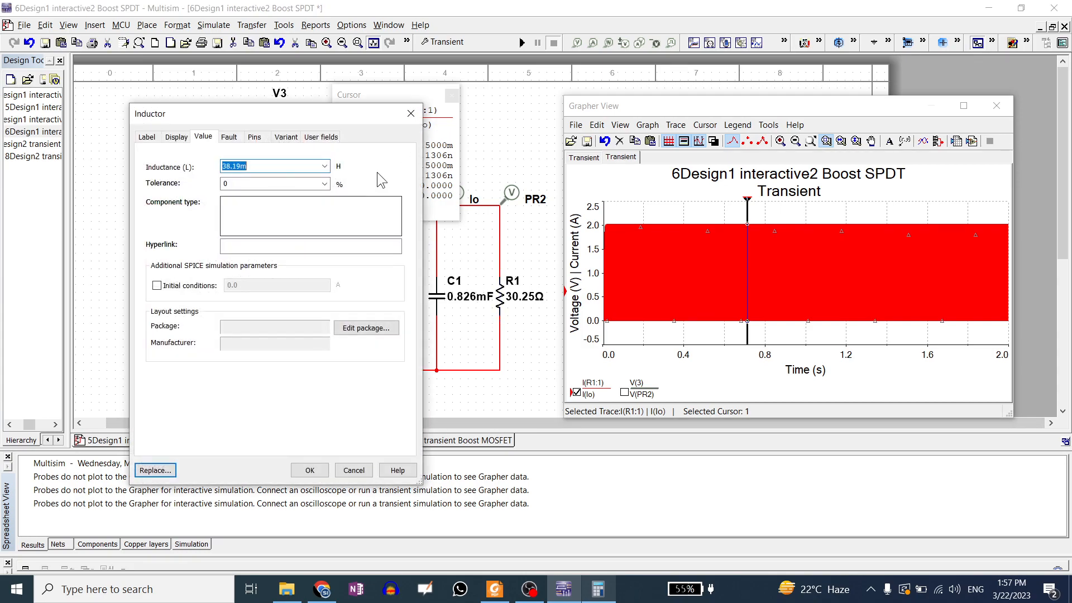
left_click(273, 170)
key("BackSpace")
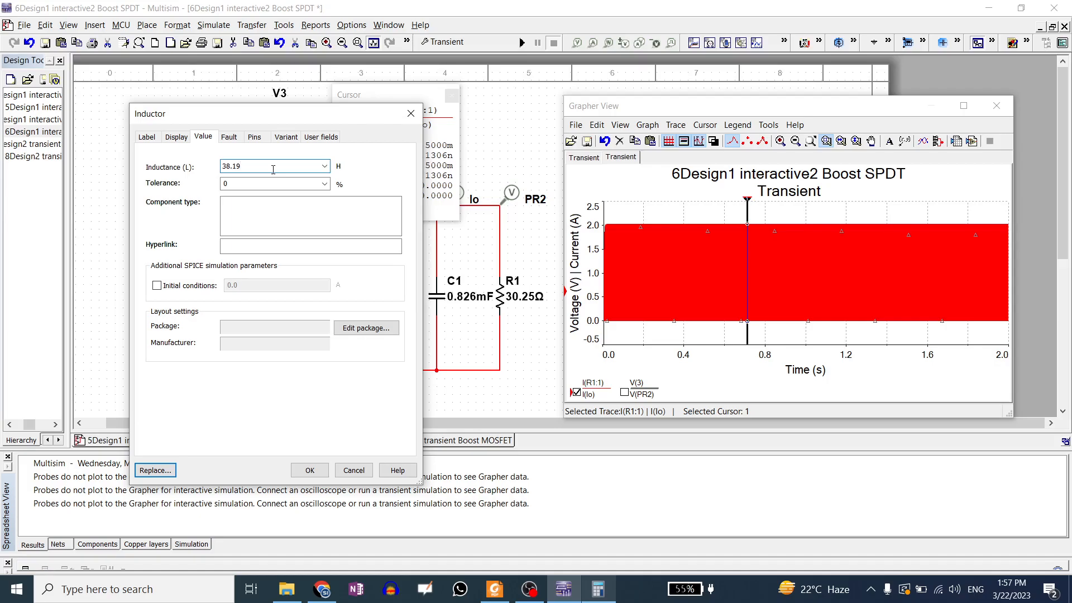
type("u")
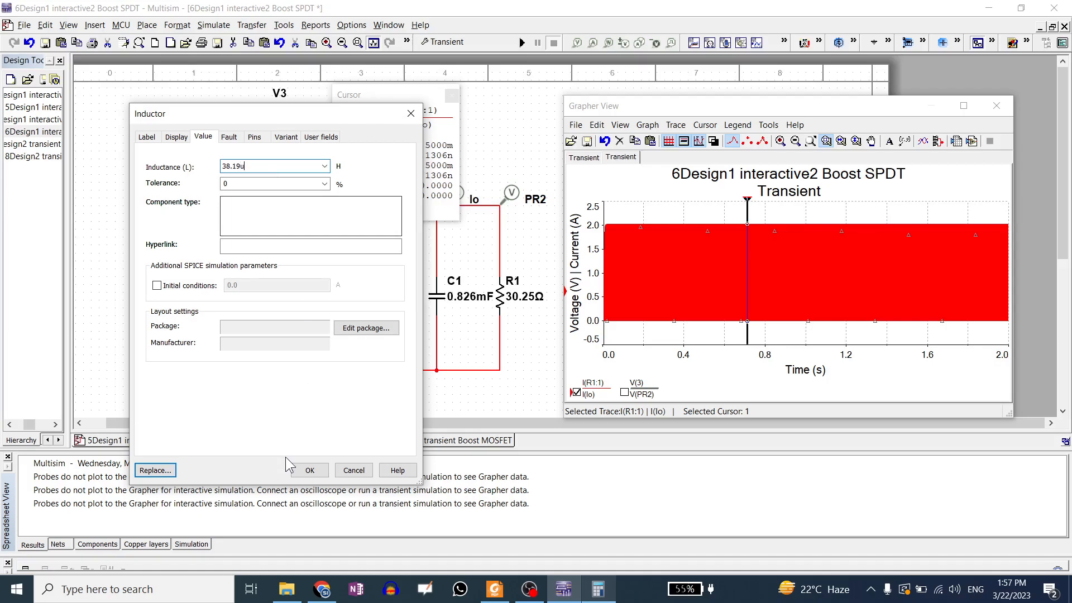
left_click(309, 470)
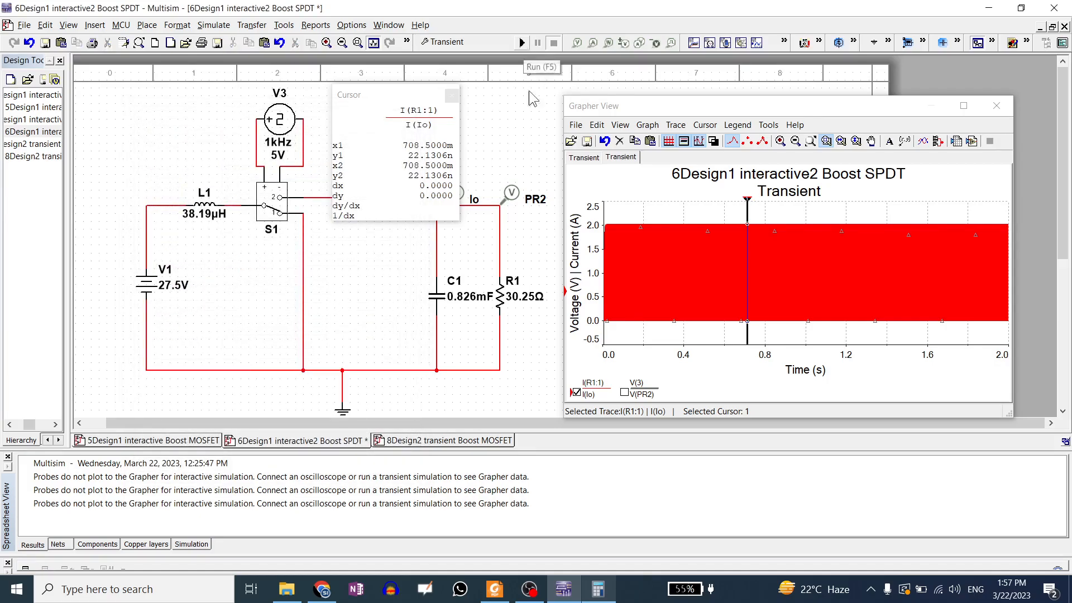
left_click(624, 393)
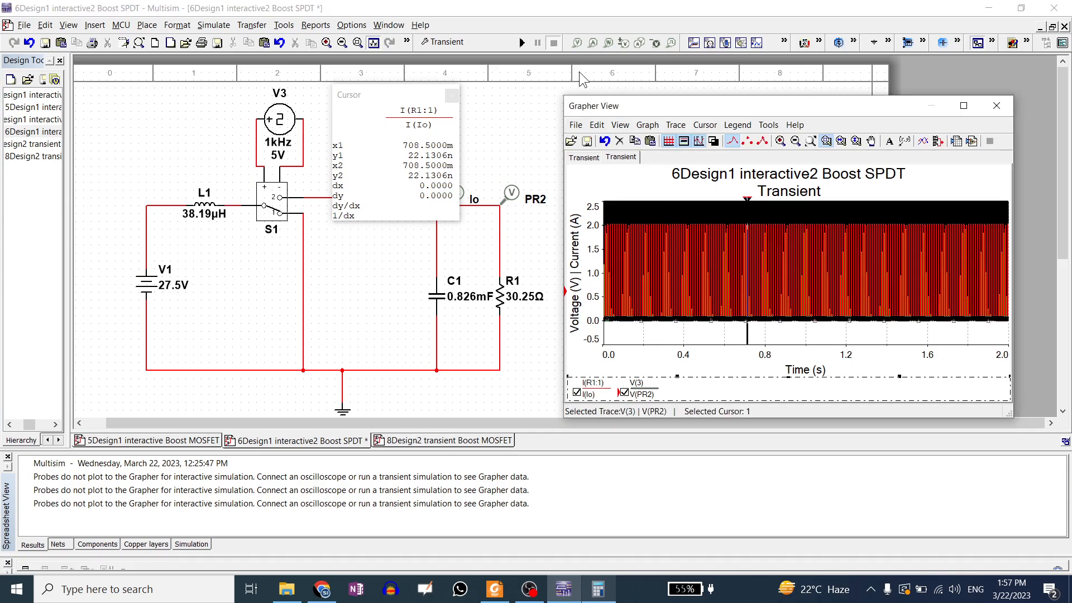
left_click(522, 42)
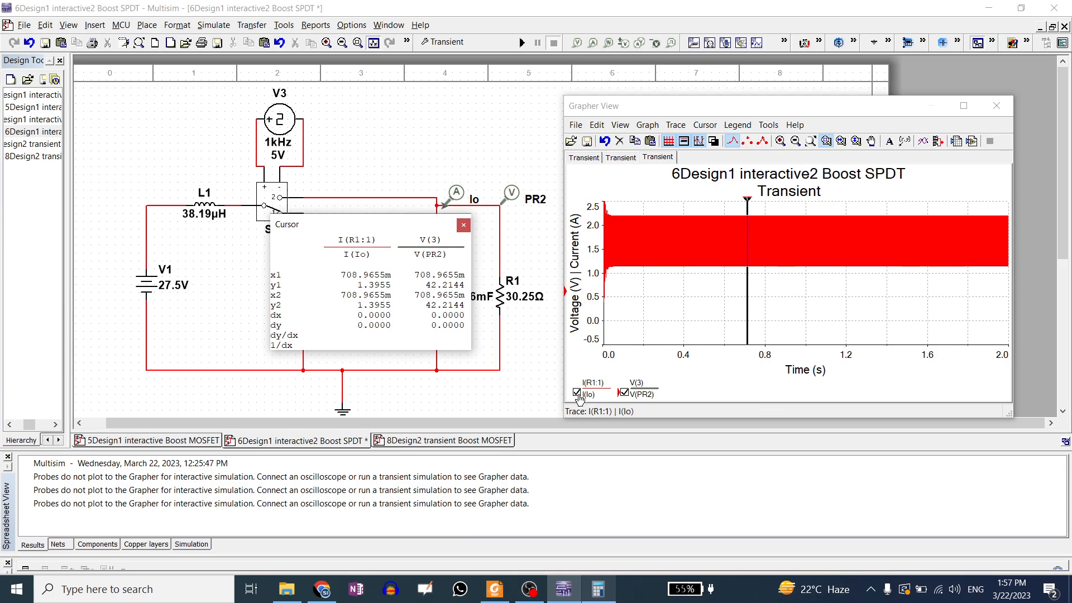
- Display only the V(PR2) output voltage trace over a few switching cycles
left_click(577, 392)
left_click(810, 141)
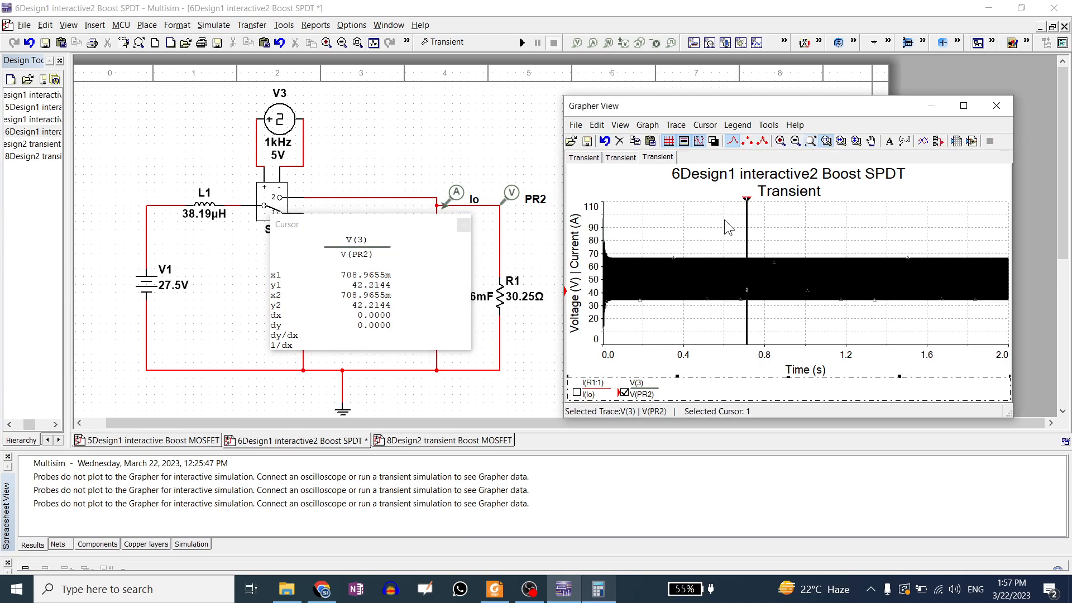
left_click_drag(755, 256, 779, 312)
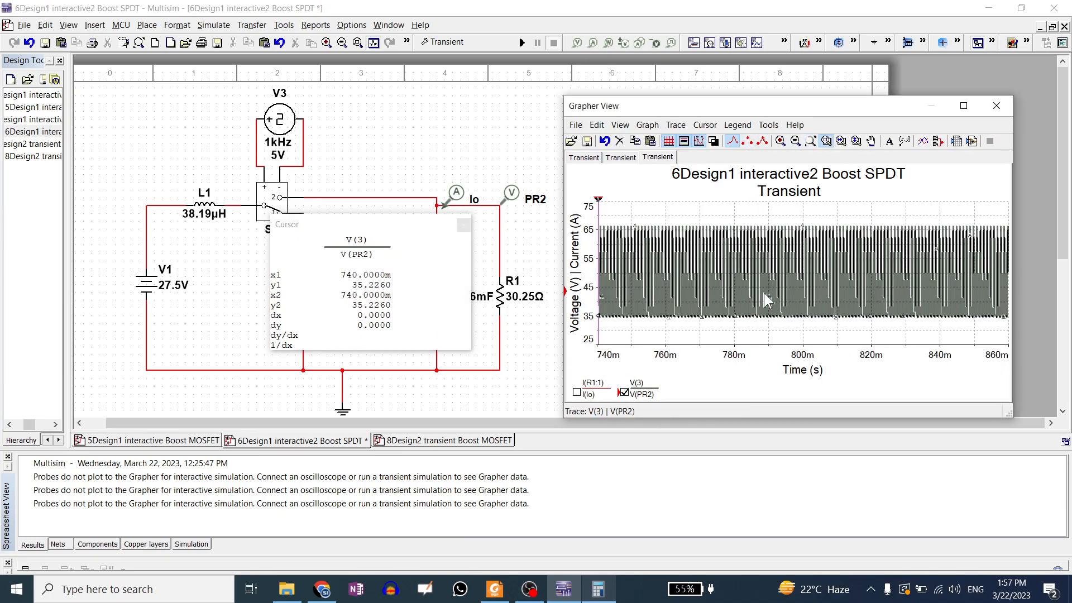
left_click_drag(728, 242, 749, 331)
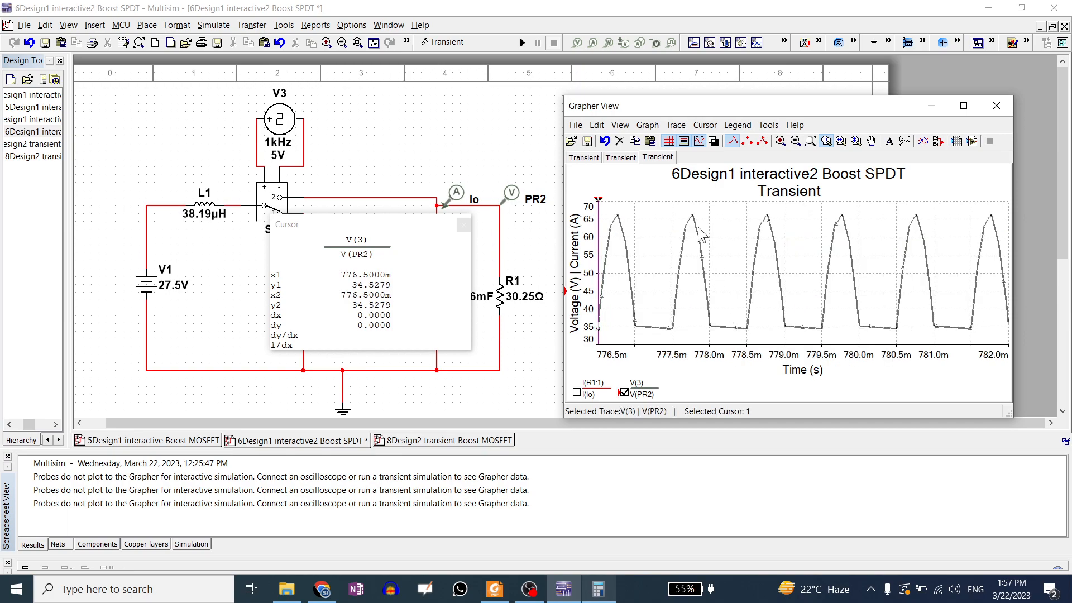
- Measure the V(PR2) voltage ripple with cursor 2 on the next minimum and cursor 1 on the next maximum
left_click_drag(599, 200, 707, 202)
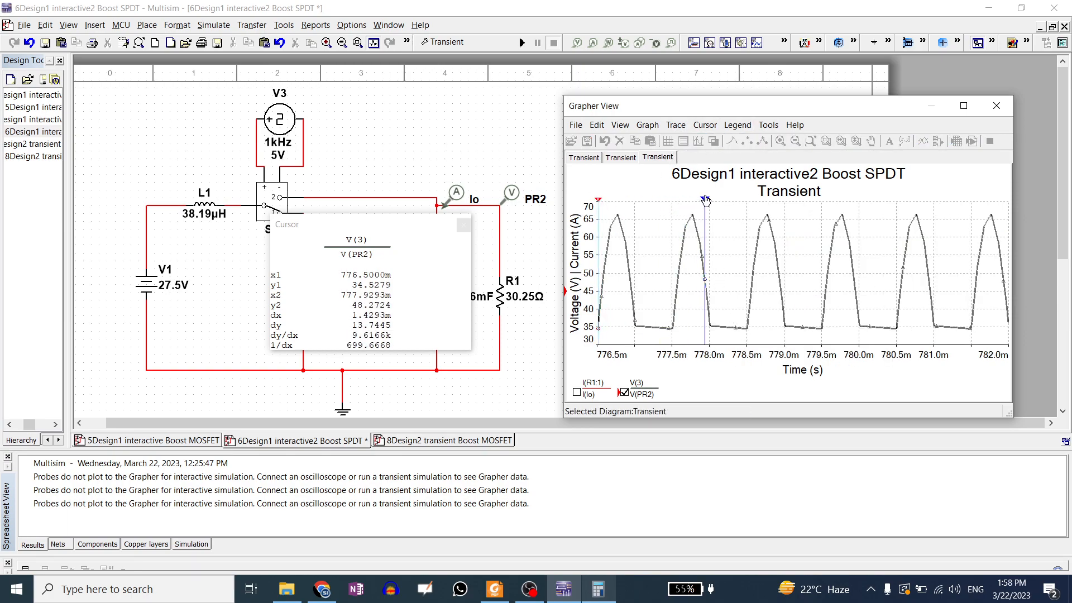
right_click(706, 200)
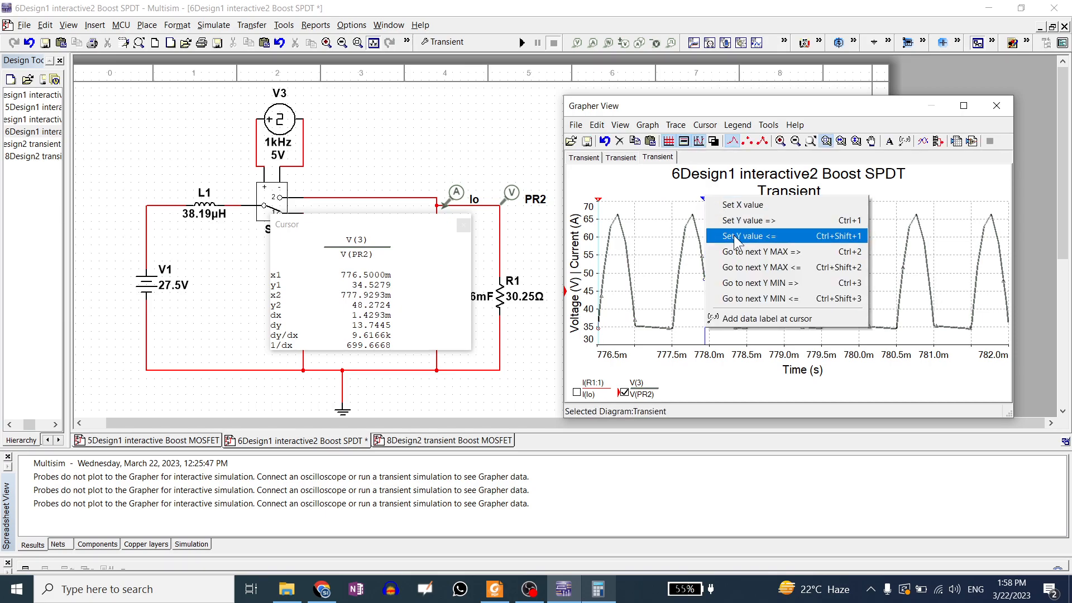
left_click(769, 285)
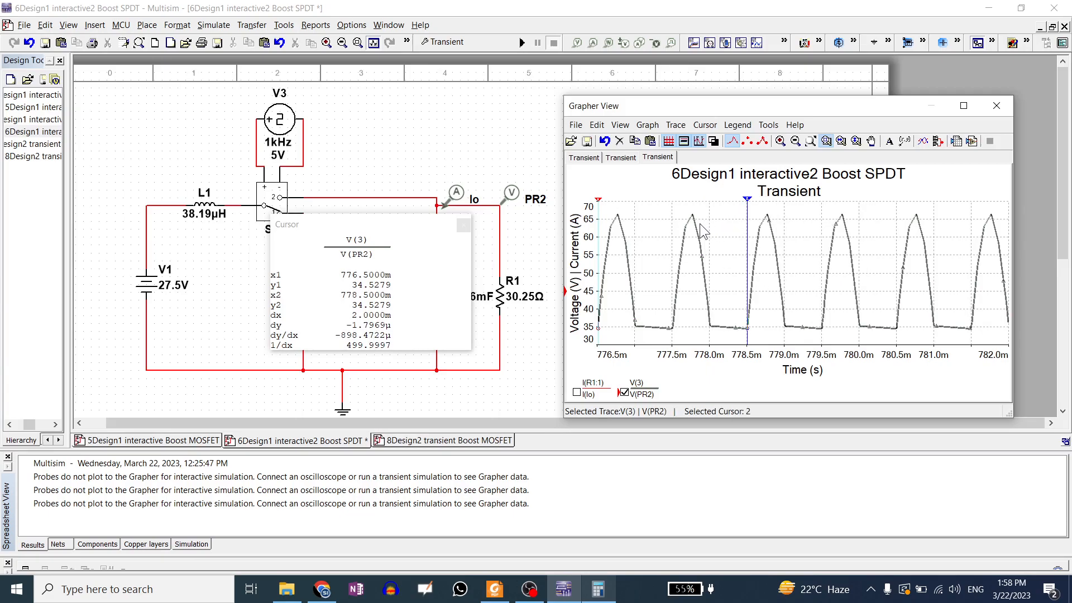
left_click_drag(597, 200, 692, 201)
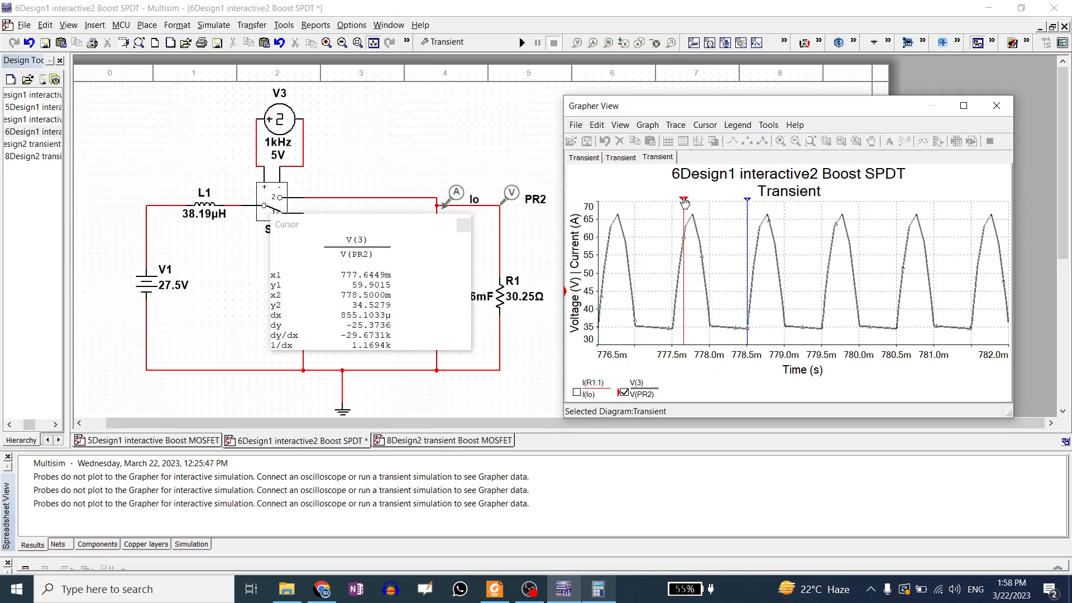
right_click(692, 201)
left_click(732, 254)
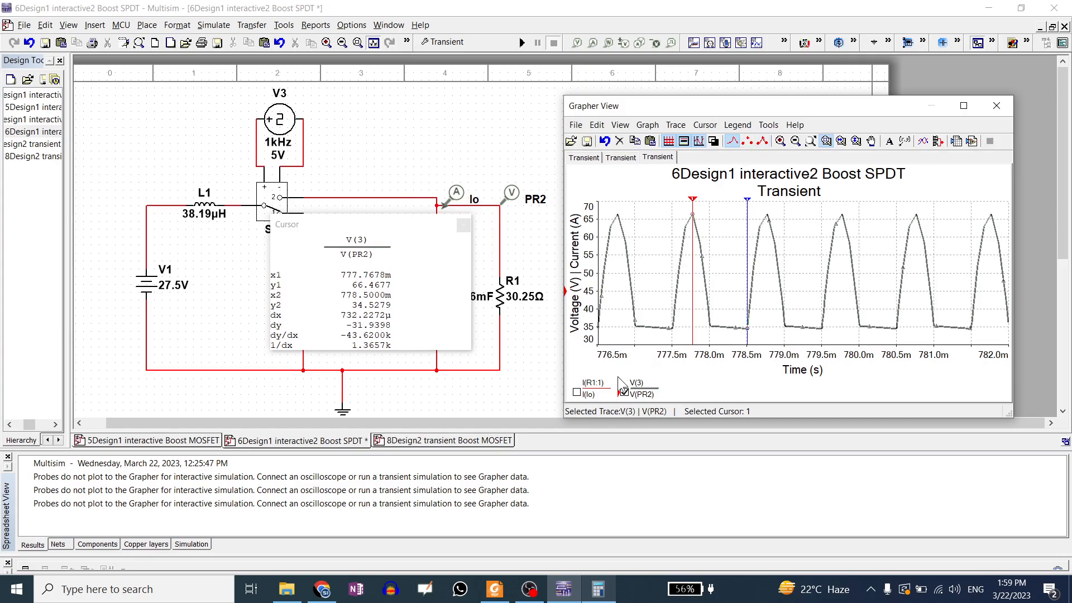
- Replace the V(PR2) trace with the Io trace and display it over a few switching cycles
left_click(577, 392)
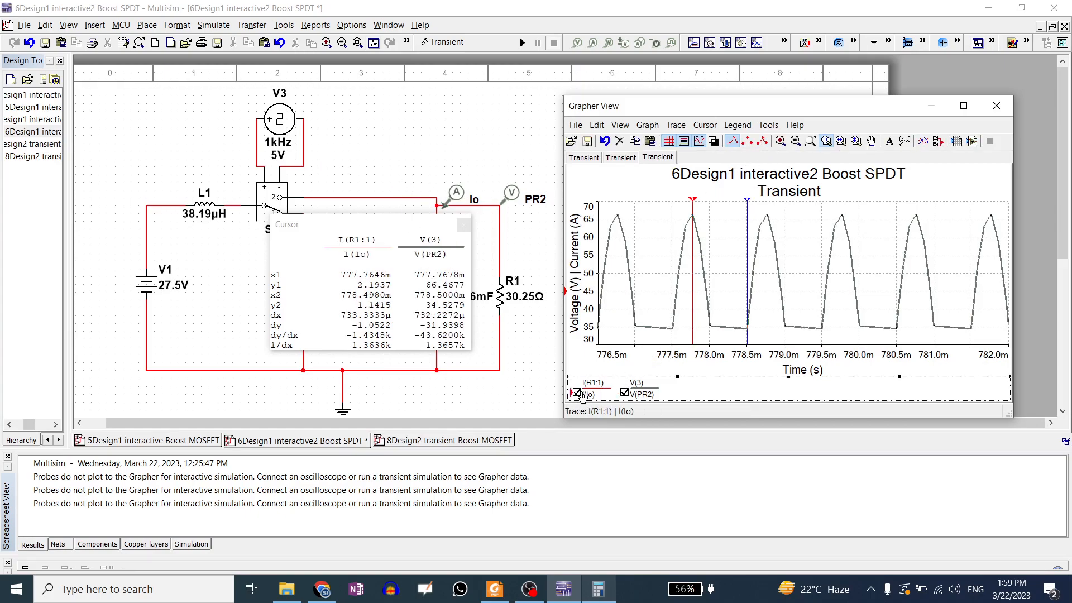
left_click(811, 141)
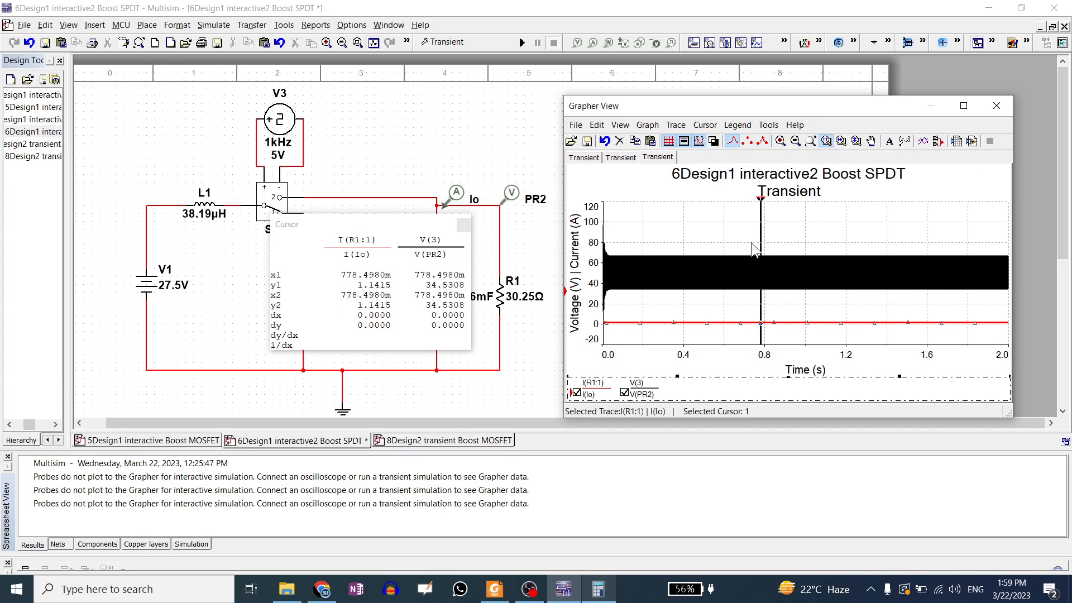
left_click(624, 392)
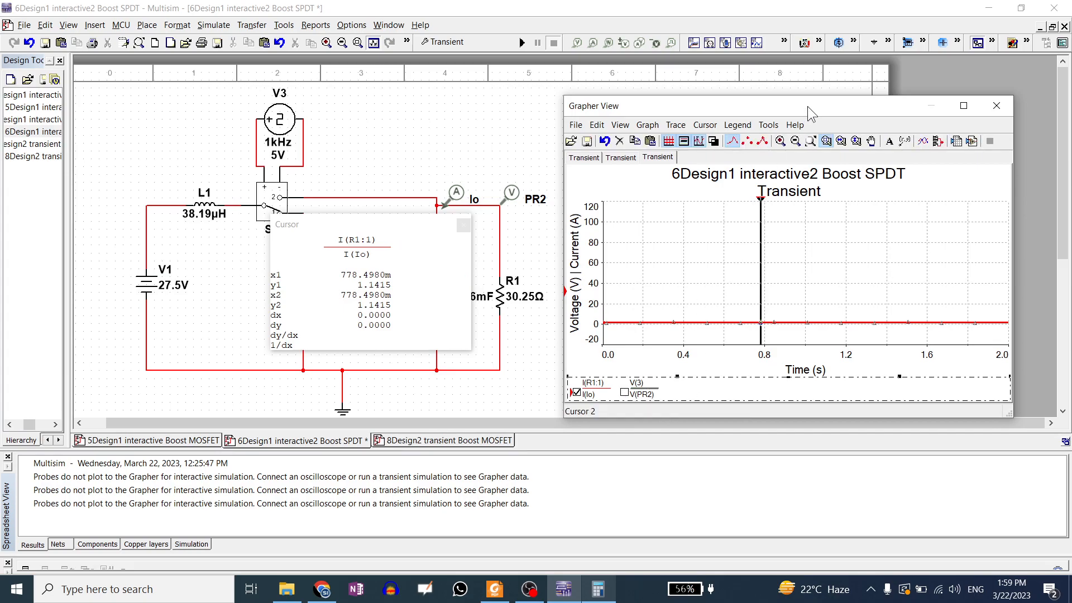
left_click(811, 141)
left_click_drag(753, 257, 770, 335)
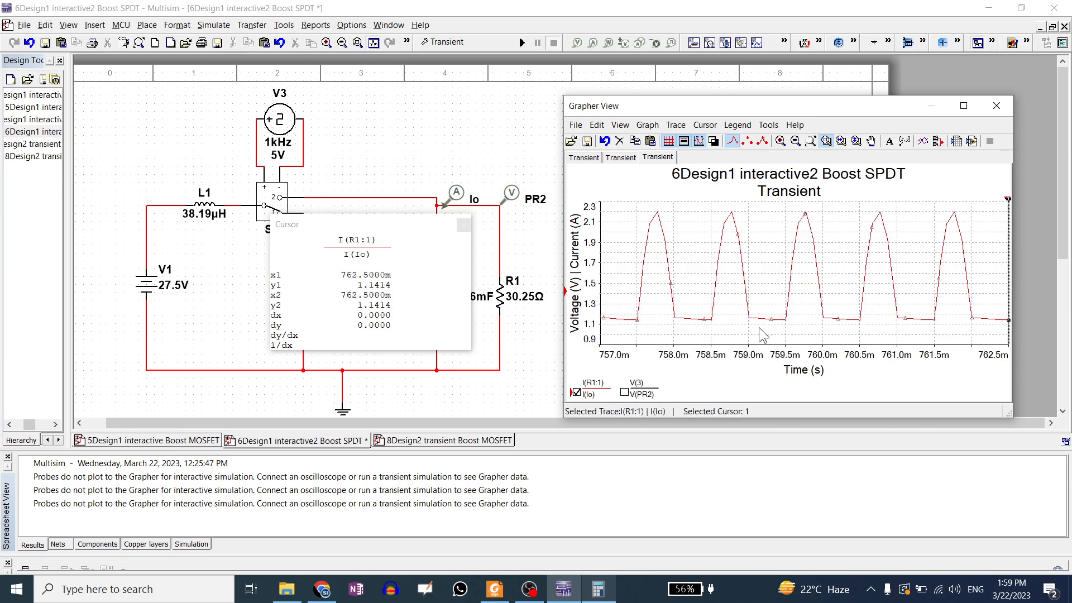
- Measure the Io current ripple with cursor 2 on the next minimum and cursor 1 on the next maximum
left_click_drag(1008, 200, 743, 207)
right_click(743, 206)
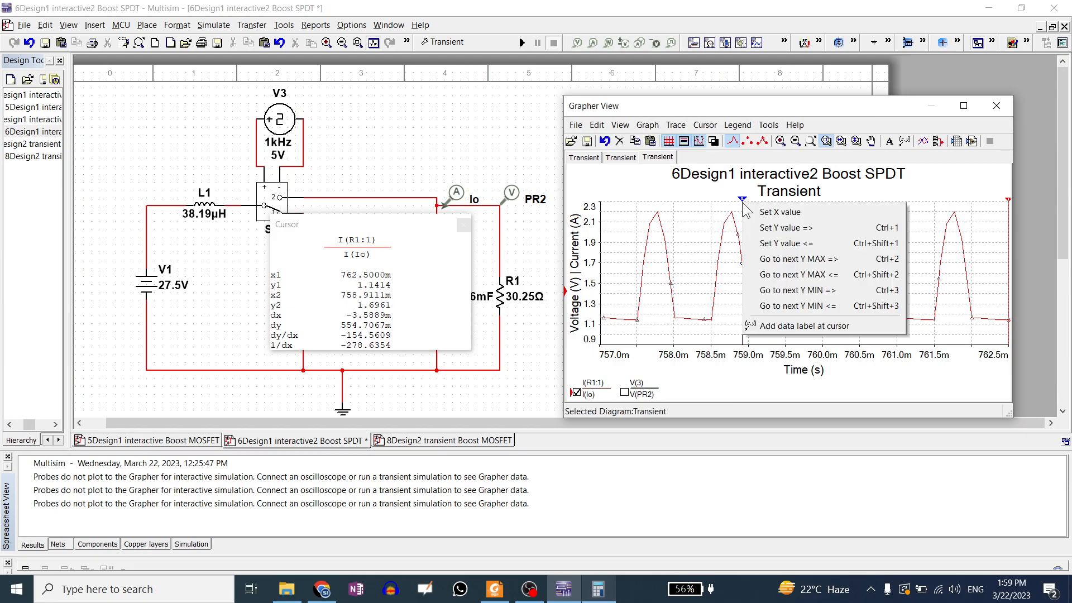
left_click(774, 291)
left_click_drag(1008, 200, 723, 207)
right_click(723, 206)
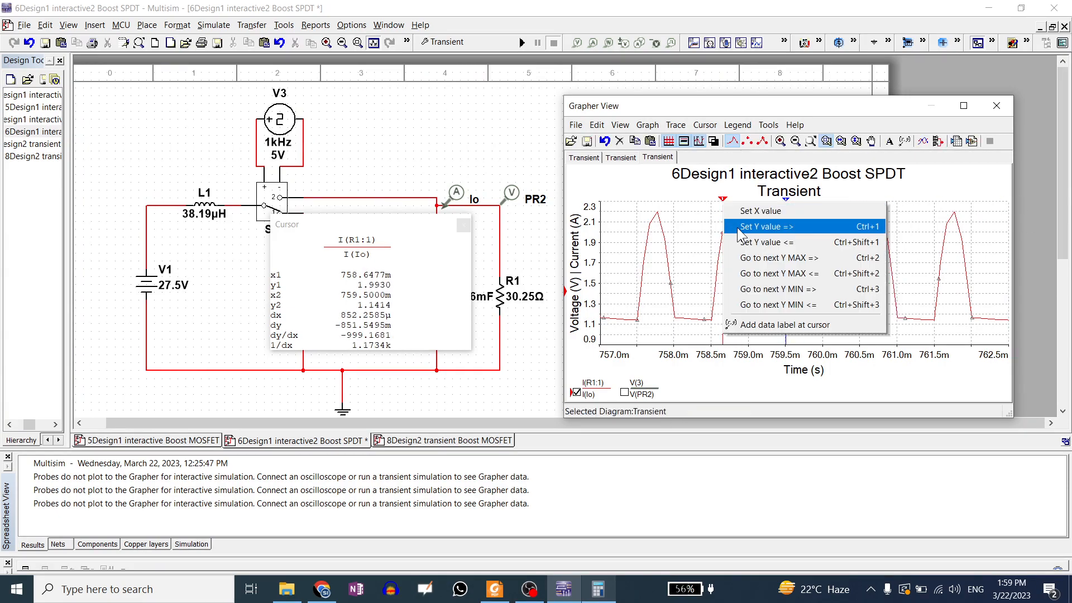
left_click(755, 257)
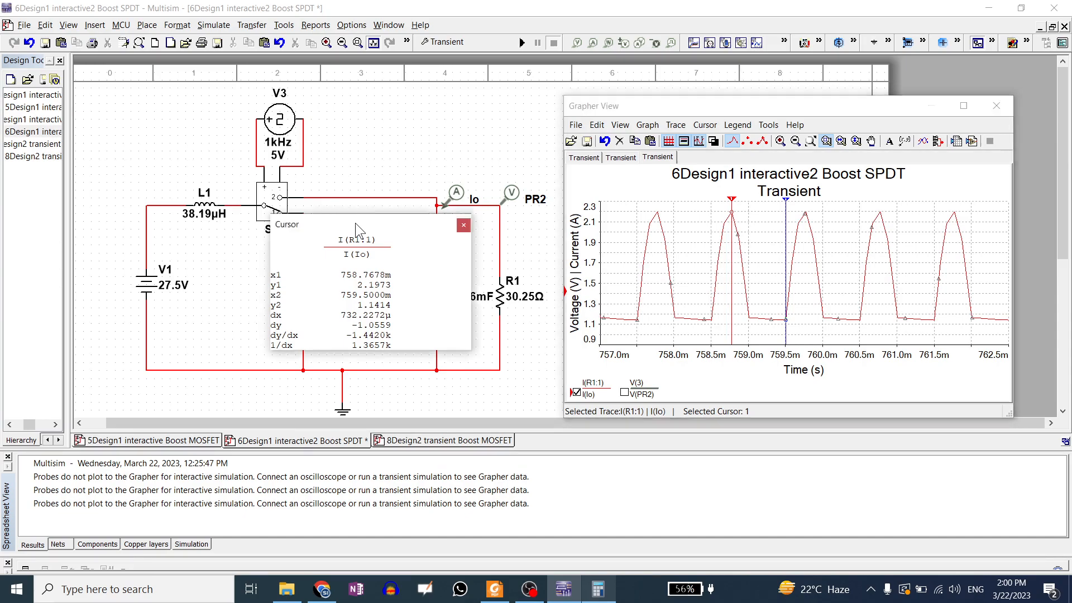
- Turn off the cursors and show both the Io and V(PR2) traces over the full simulation time
left_click_drag(356, 223, 255, 159)
left_click(363, 161)
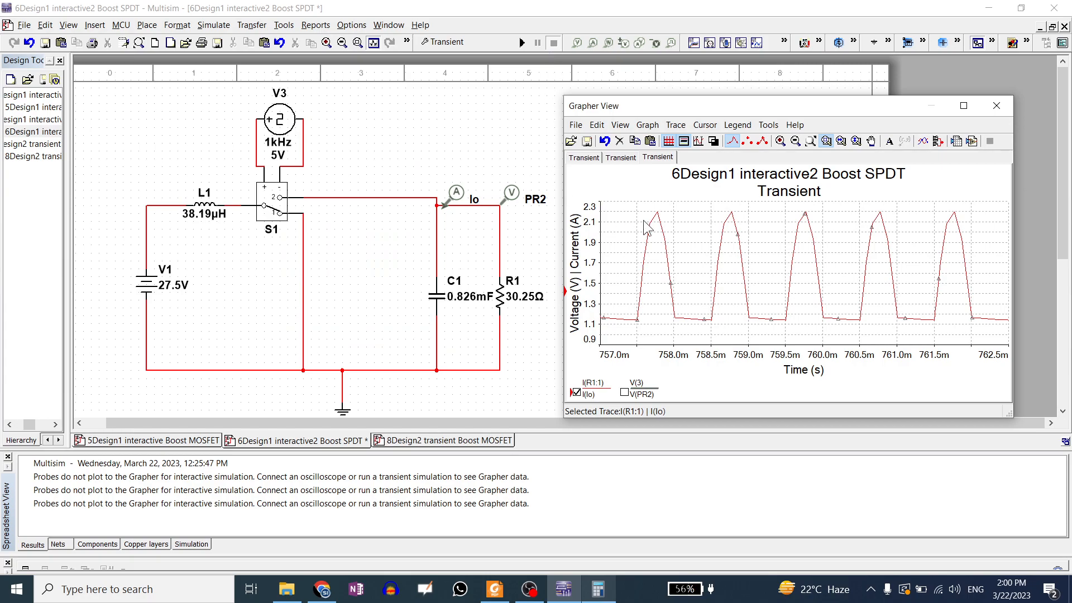
left_click(811, 140)
left_click(624, 392)
left_click(577, 393)
left_click(577, 393)
left_click(810, 141)
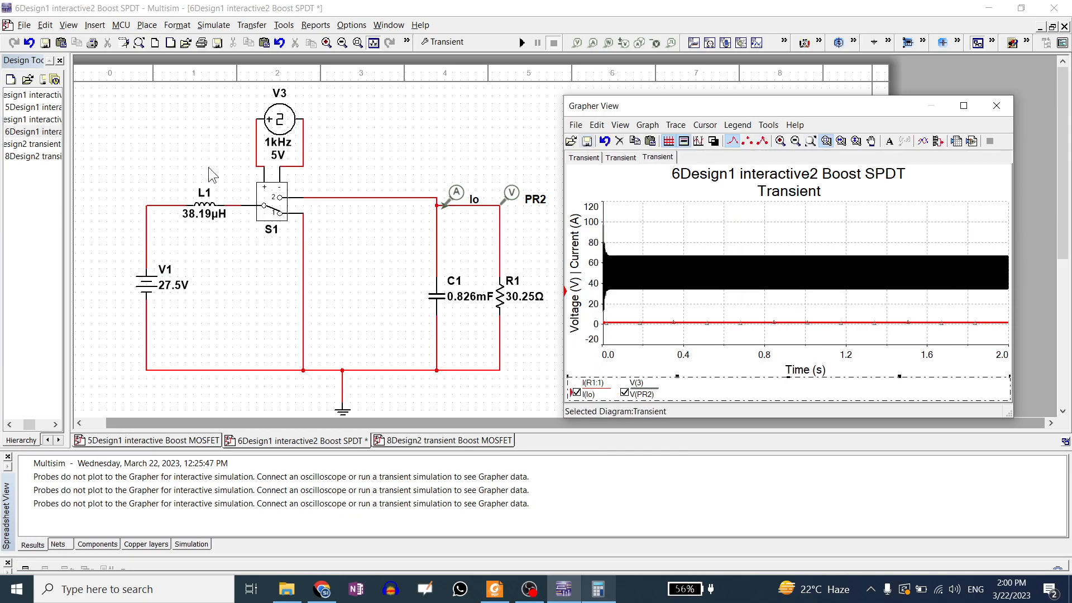
- Set inductor L1's inductance back to 38.19 mH
double_click(208, 206)
left_click(256, 168)
type("m")
key("Return")
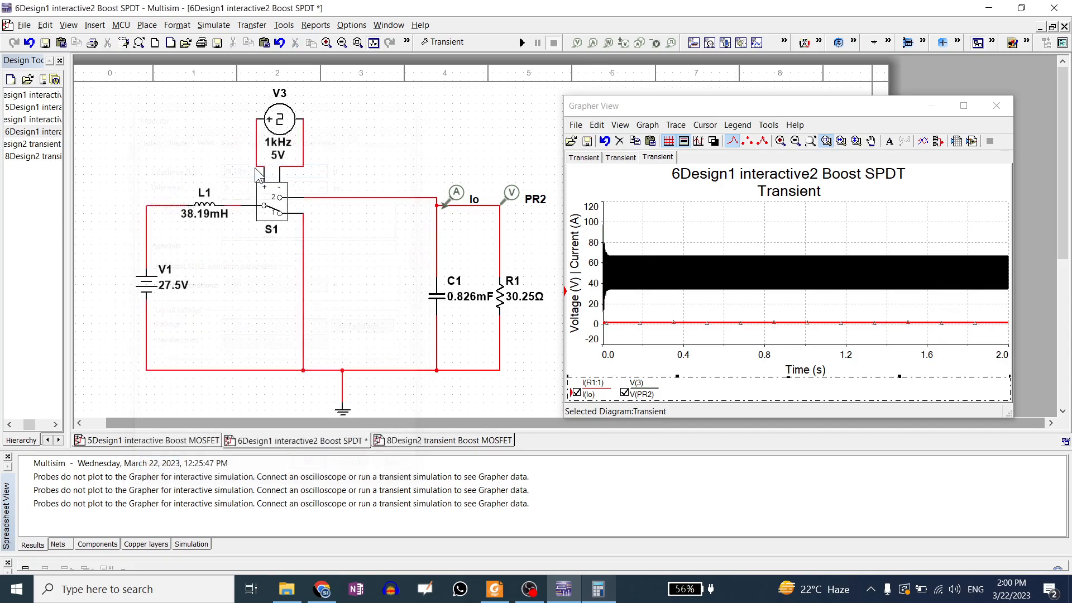
- Set clock source V3's frequency to 1 Hz and rerun the transient simulation, fitting the full plot in view
double_click(277, 132)
left_click(297, 158)
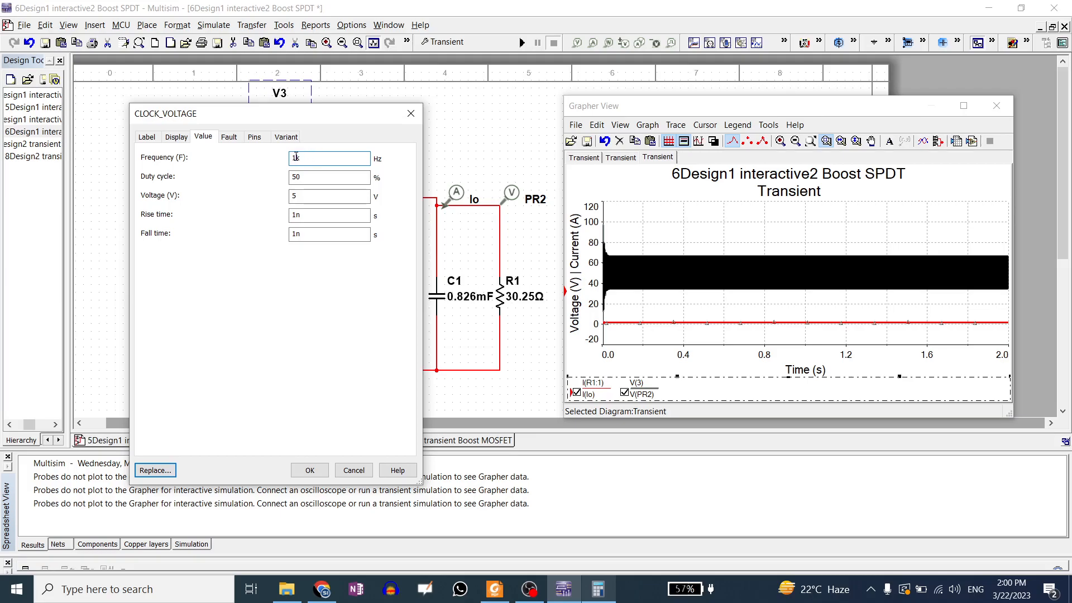
double_click(304, 154)
type("1")
left_click(310, 470)
left_click(523, 42)
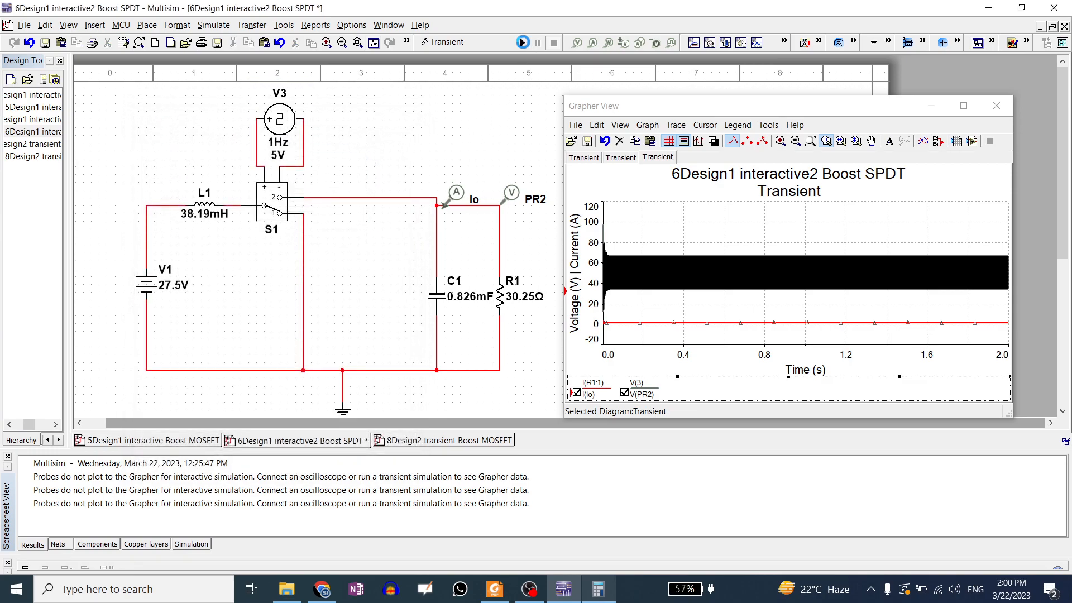
left_click(813, 142)
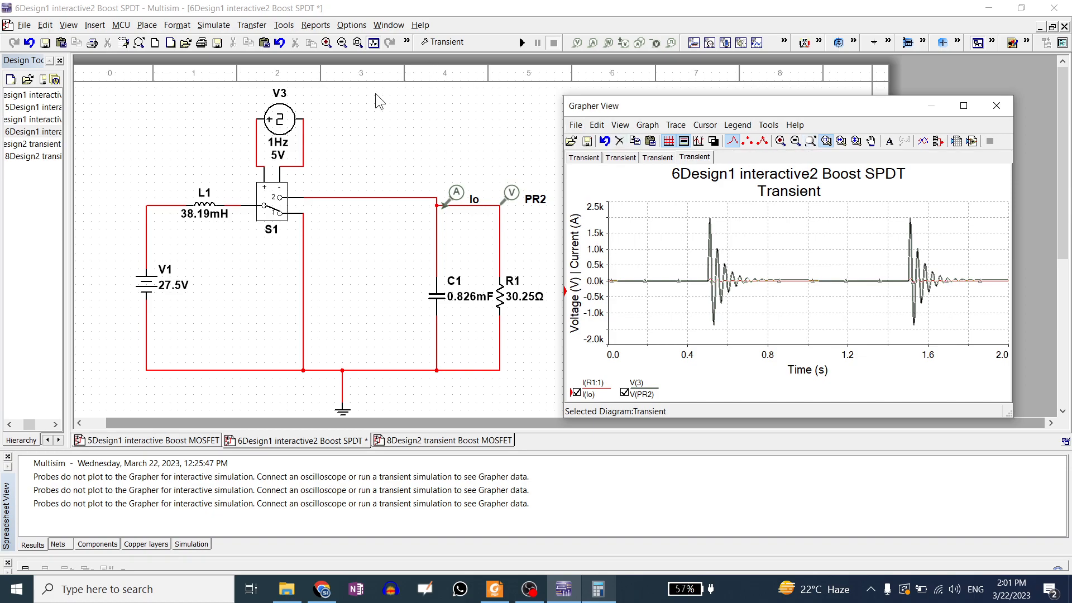
- Try running the transient simulation with clock source V3 at 1 MHz, and stop the run
left_click(277, 119)
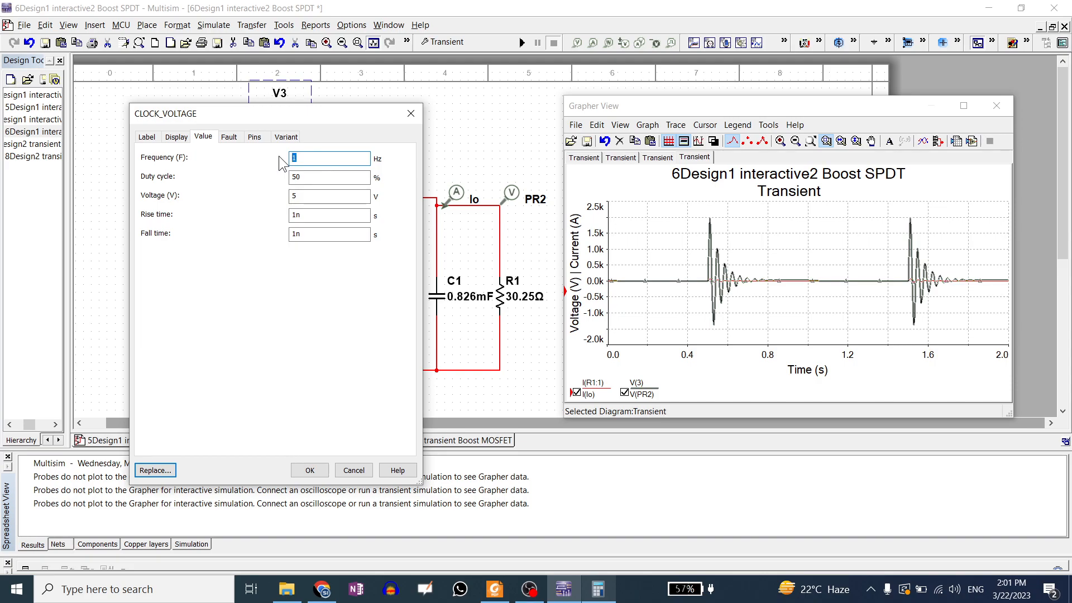
type("1M")
left_click(309, 471)
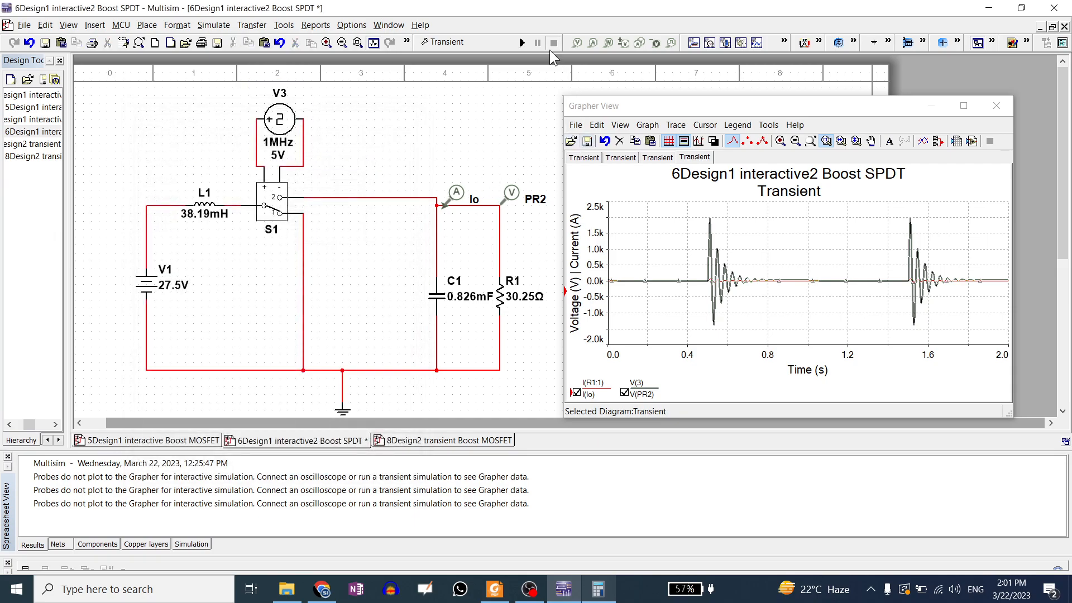
left_click(519, 43)
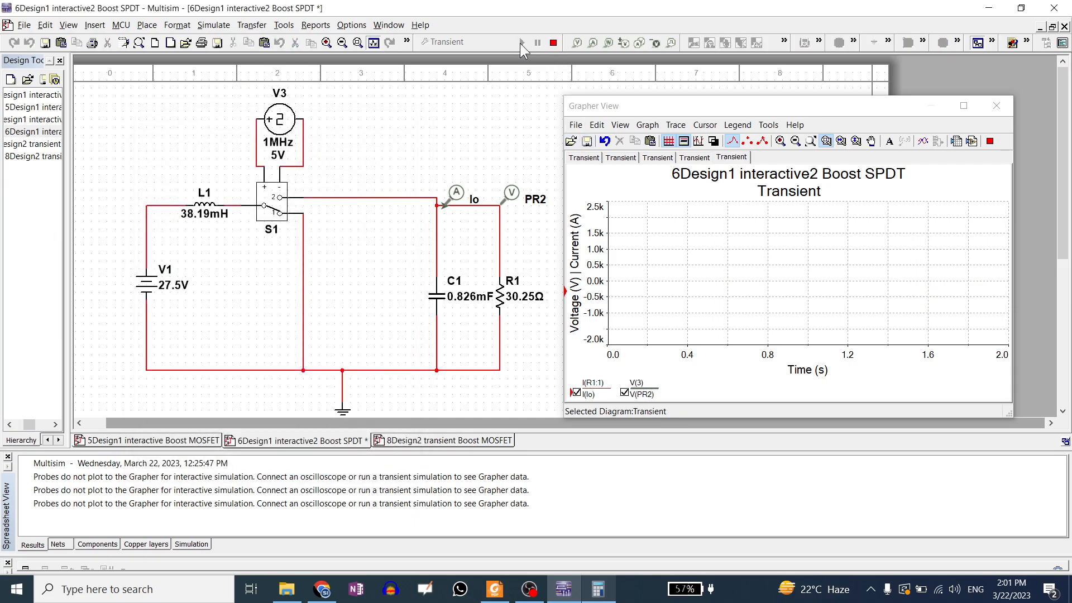
left_click(555, 43)
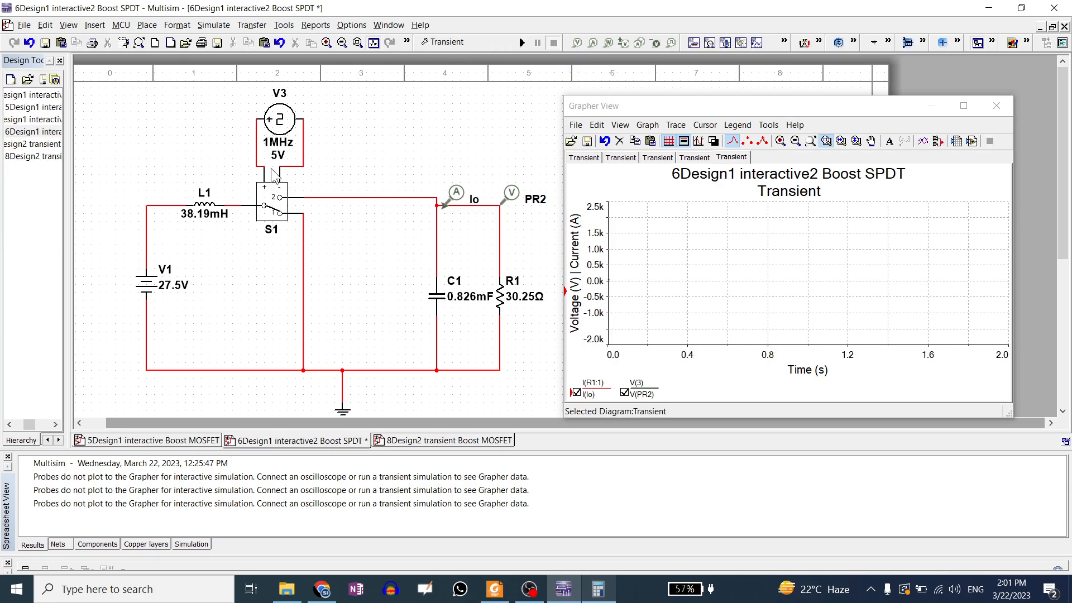
- Set clock source V3's frequency to 10 kHz and rerun the transient simulation, fitting the full plot in view
double_click(279, 119)
type("10k")
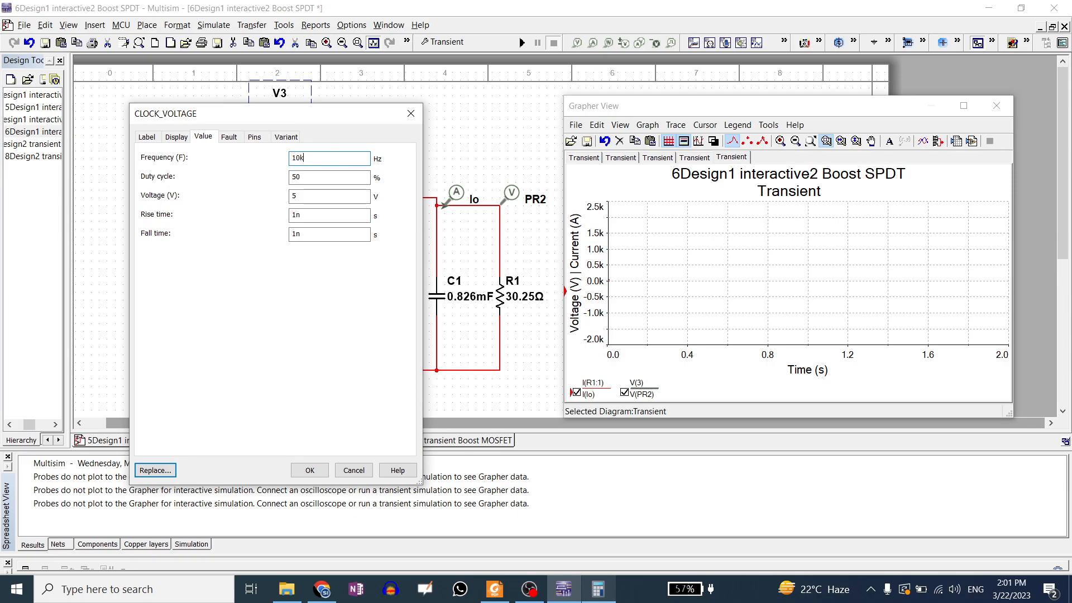
left_click(309, 470)
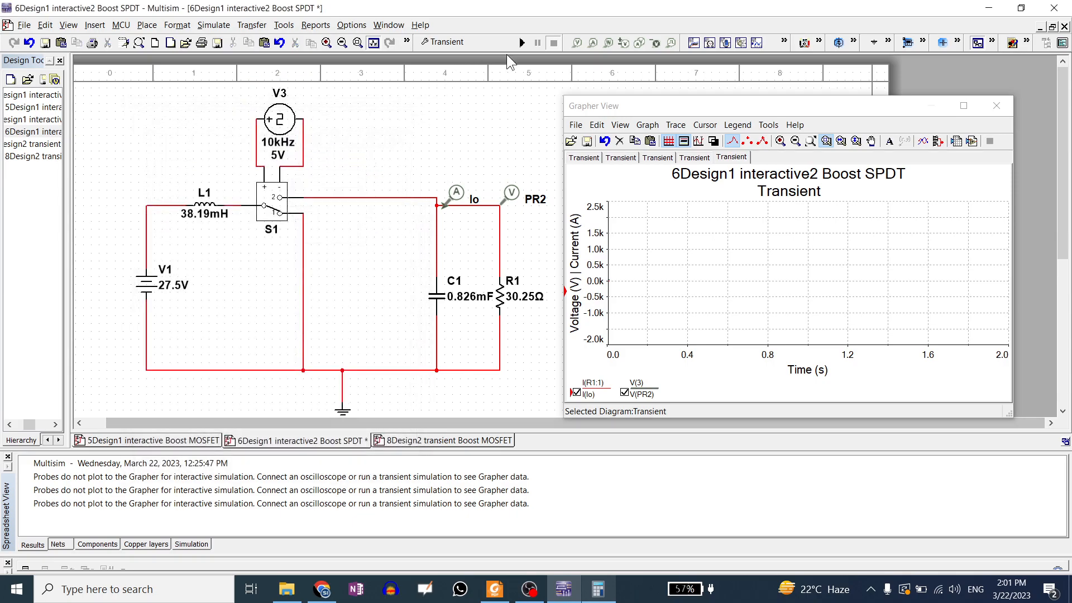
left_click(522, 42)
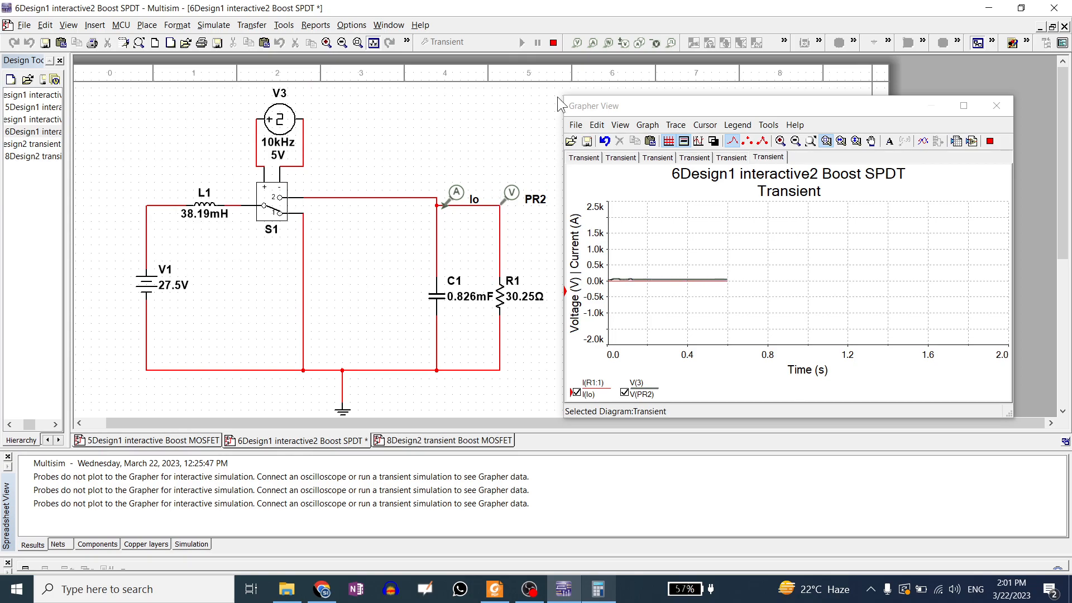
left_click(810, 142)
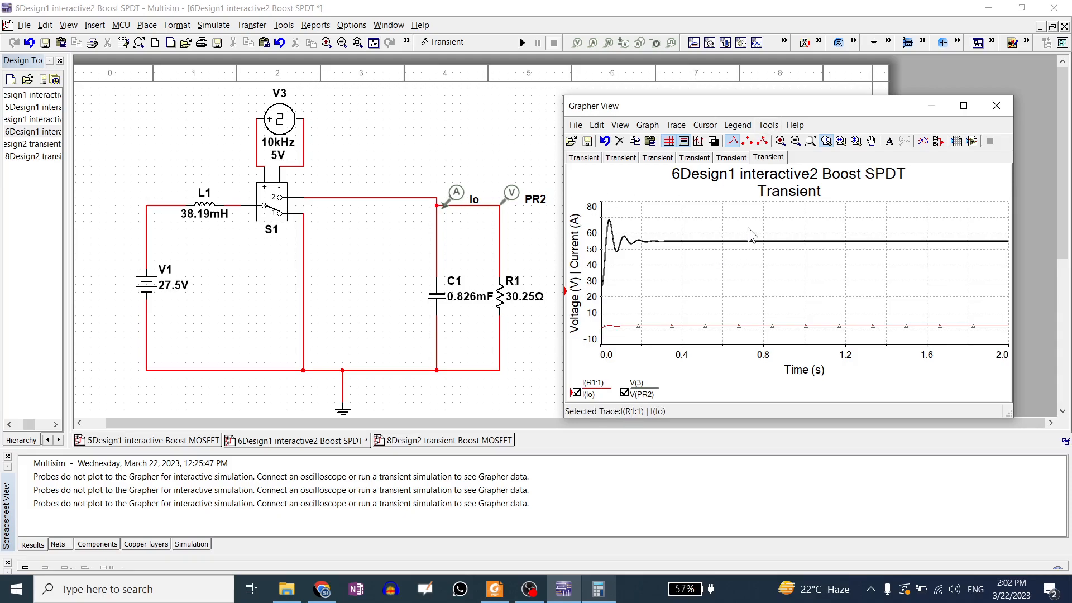
- Measure the ripple over a few 10 kHz cycles with cursor 2 on the next minimum and cursor 1 on the next maximum
left_click_drag(749, 234, 730, 258)
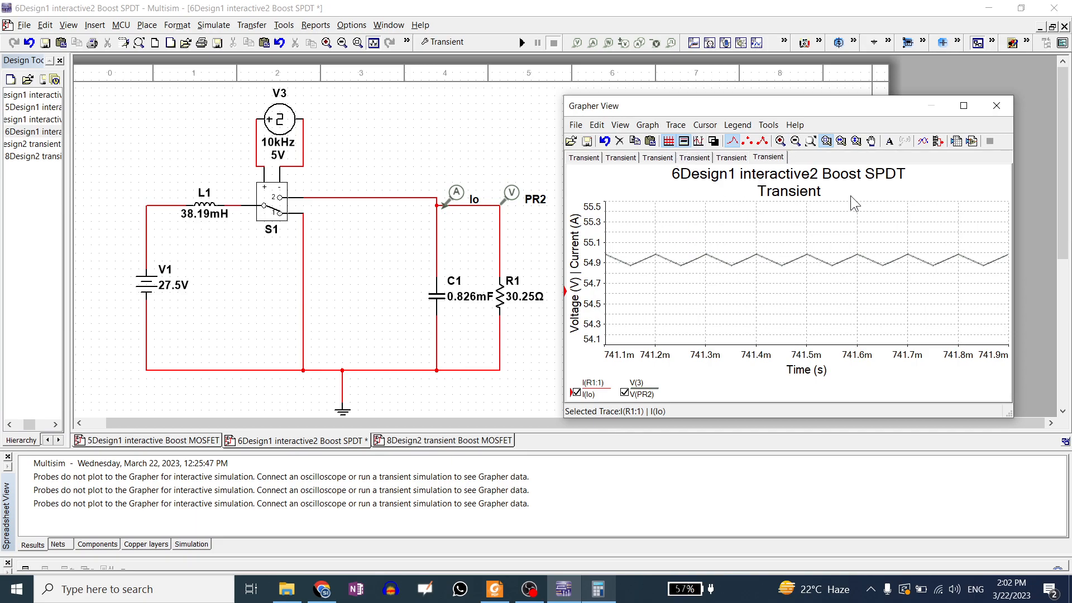
left_click(699, 141)
left_click_drag(791, 200, 774, 206)
right_click(774, 207)
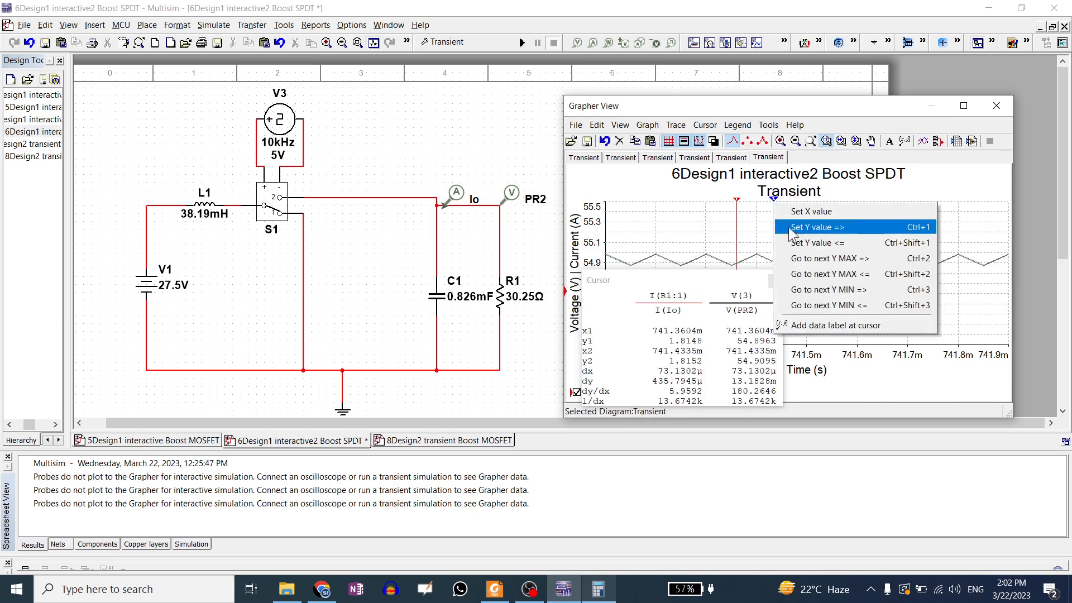
left_click(819, 290)
right_click(737, 200)
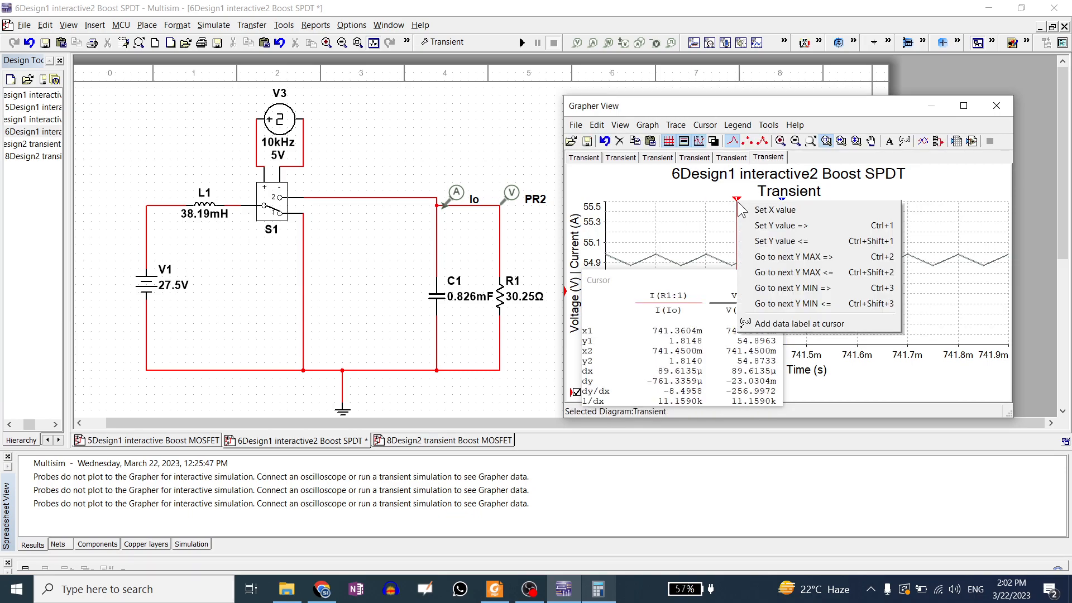
left_click(758, 261)
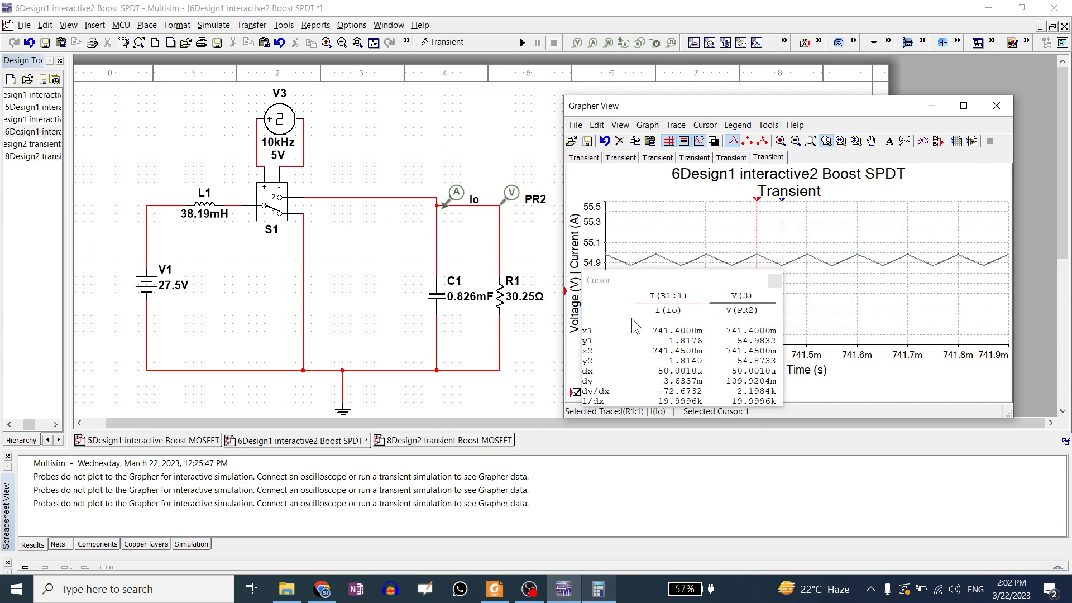
- Limit the cursor readout to the selected Io trace's data and move it clear of the plotted waveform
right_click(697, 325)
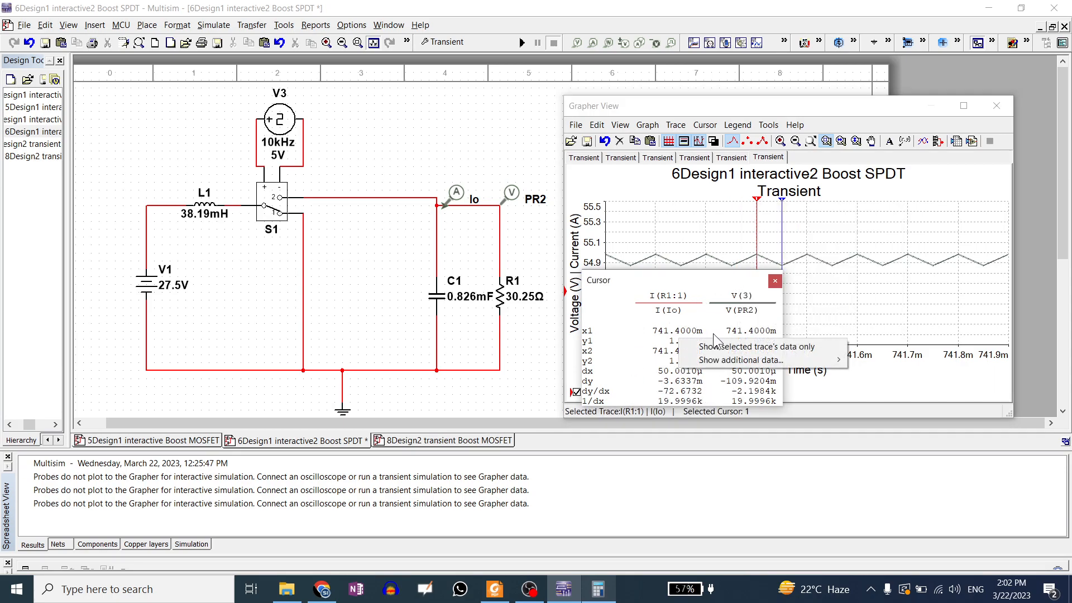
left_click(713, 333)
left_click_drag(645, 273, 581, 95)
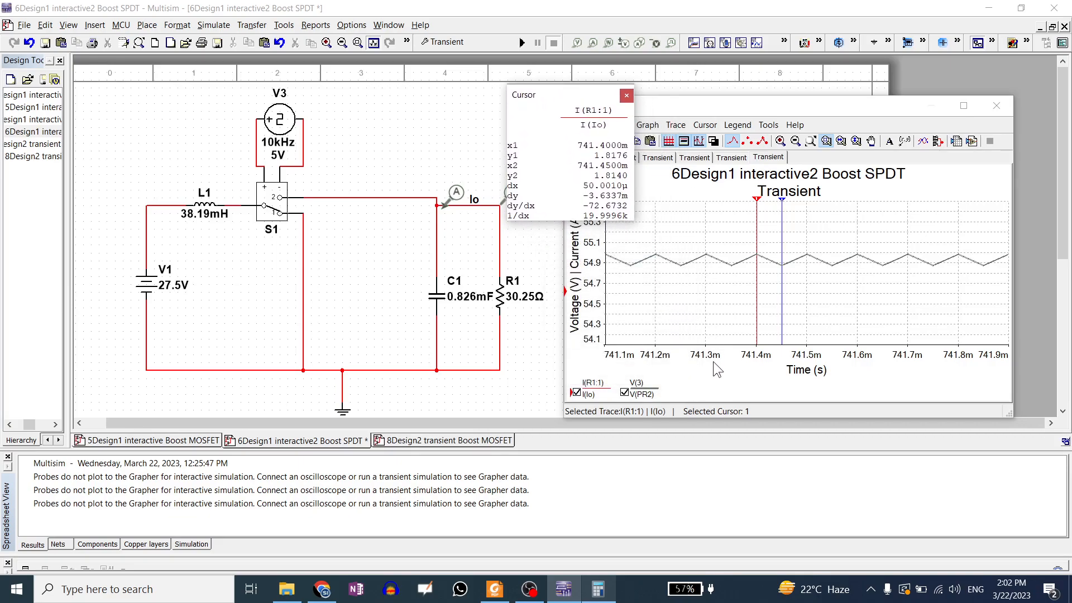
- Measure one ripple swing near 741.4 ms with cursor 1 on the next maximum and cursor 2 on the following minimum
left_click(811, 142)
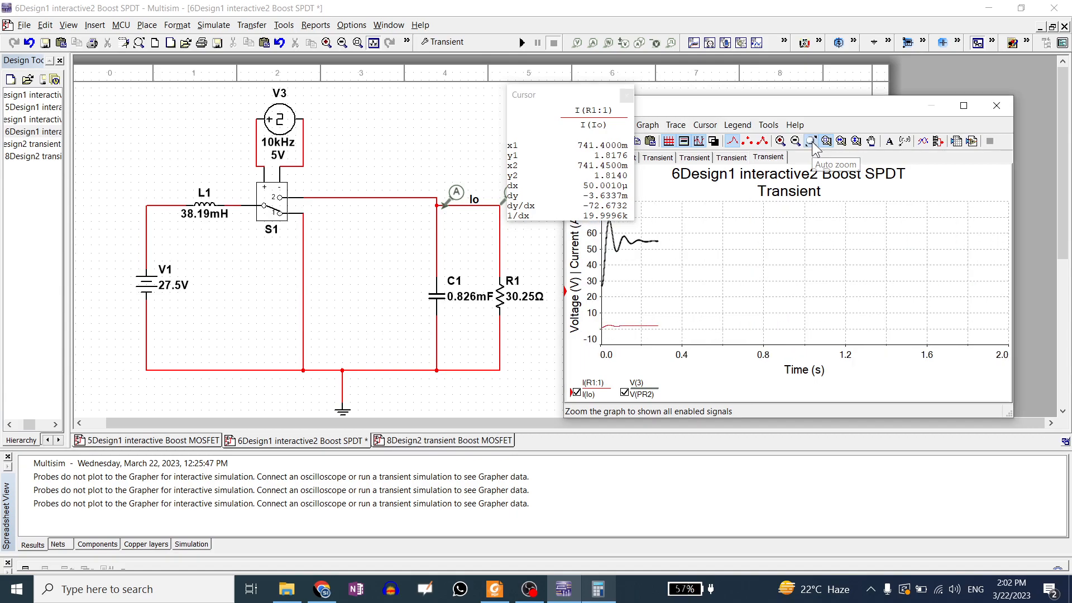
left_click_drag(749, 241, 855, 290)
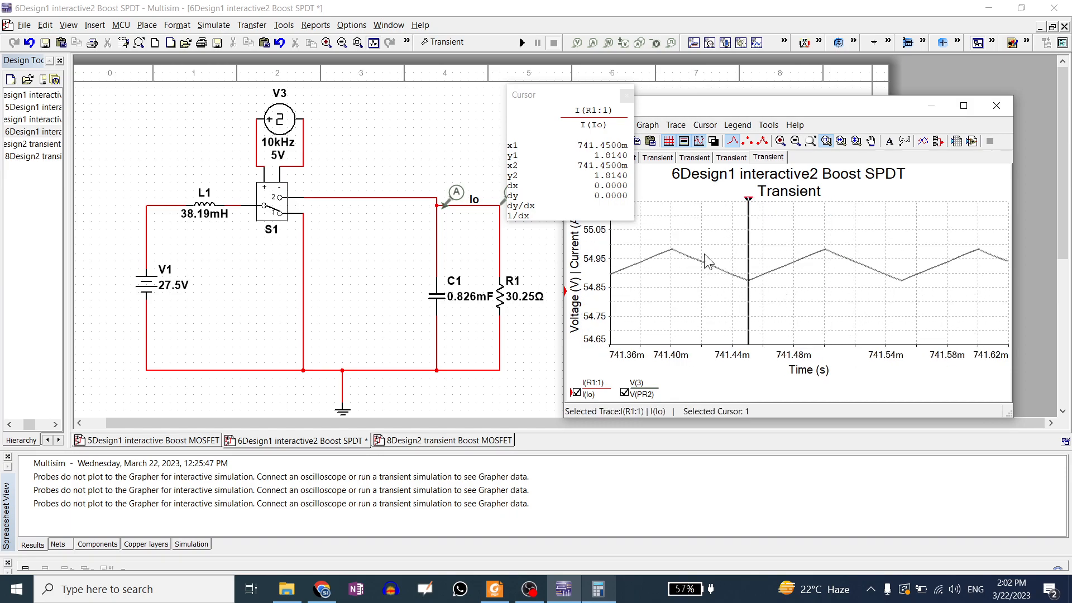
left_click_drag(748, 199, 653, 205)
right_click(653, 206)
left_click(682, 260)
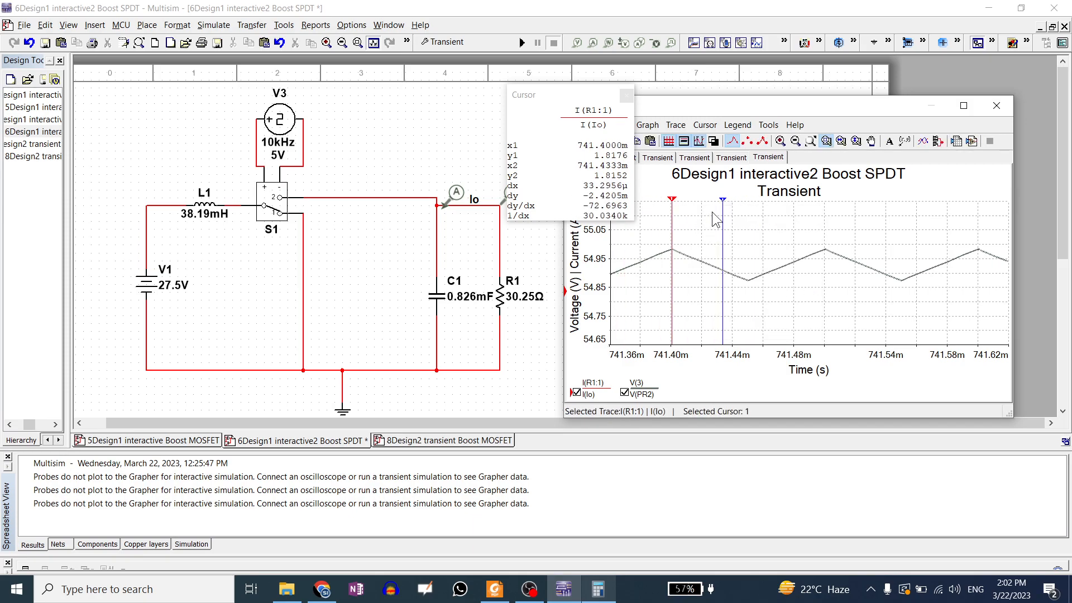
right_click(723, 201)
left_click(751, 279)
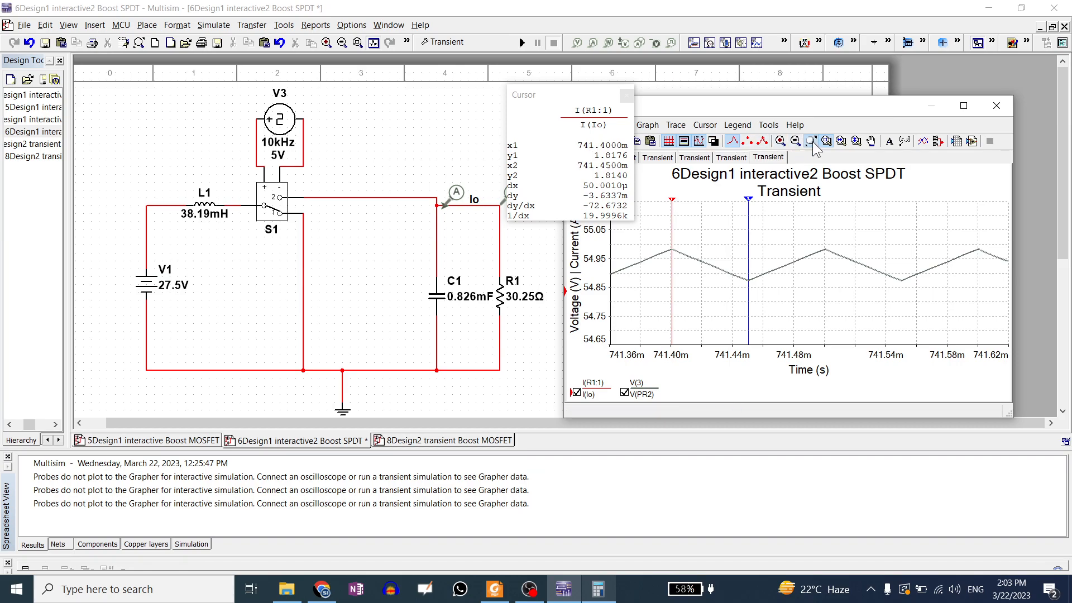
- Switch to Calculator, divide 18.16125 by 1.8, and minimize the calculator
left_click(598, 589)
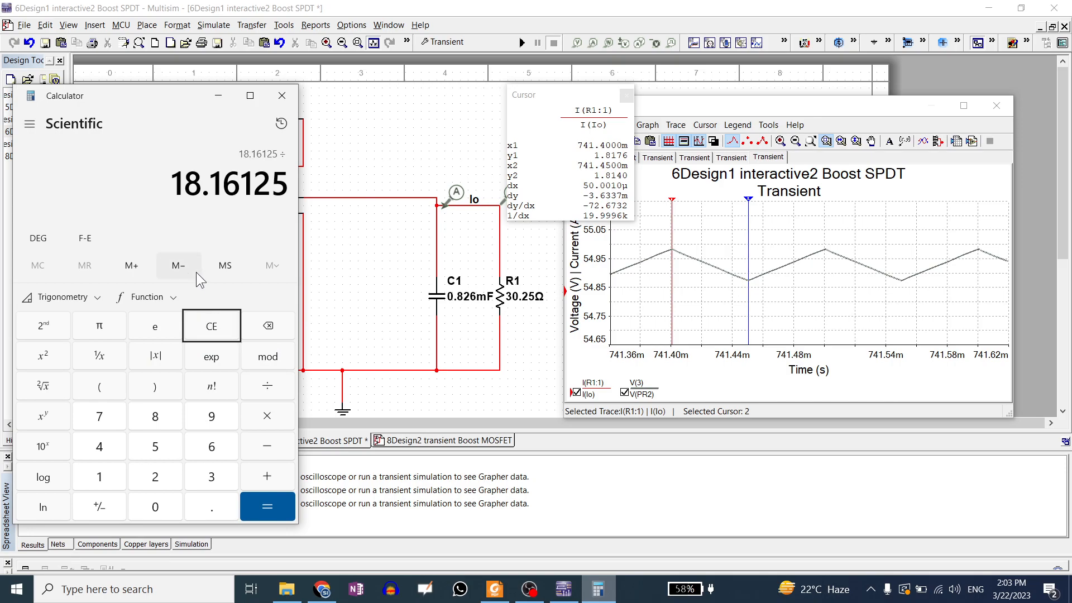
type("1.8")
key("Return")
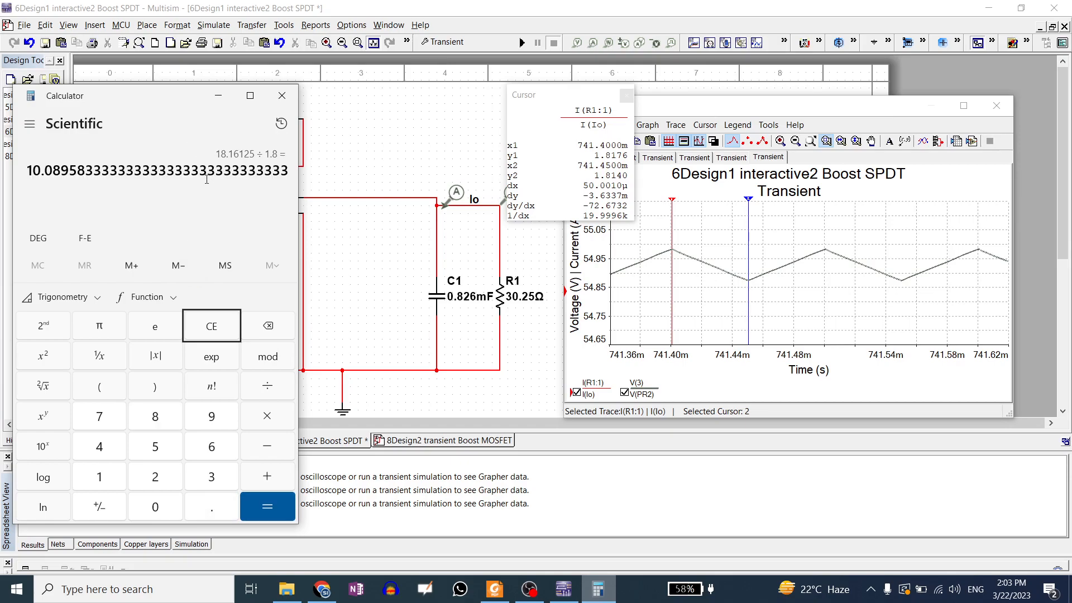
left_click_drag(170, 95, 228, 130)
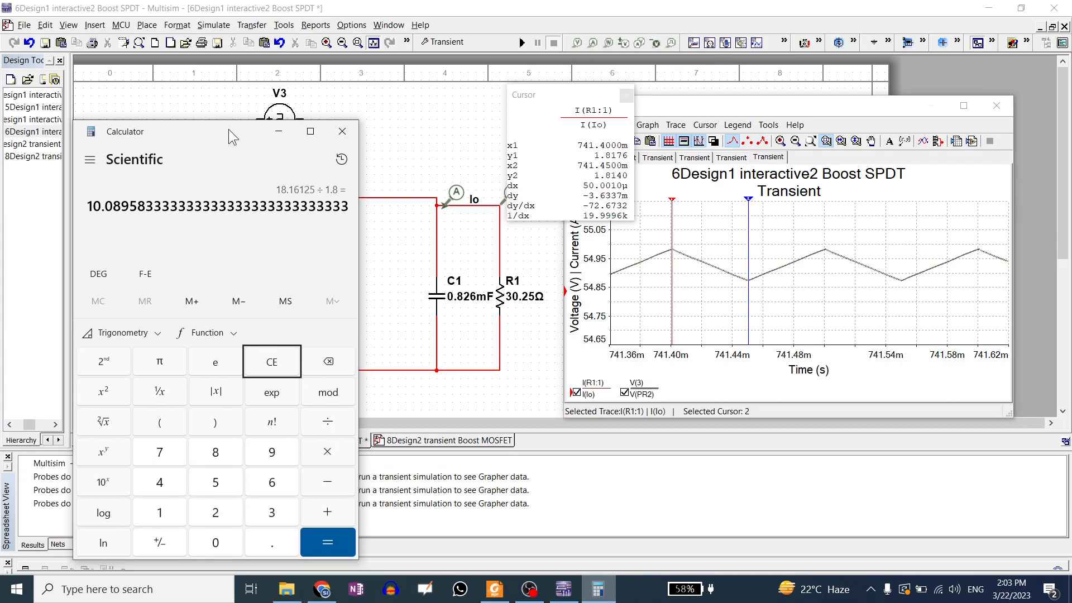
left_click(278, 134)
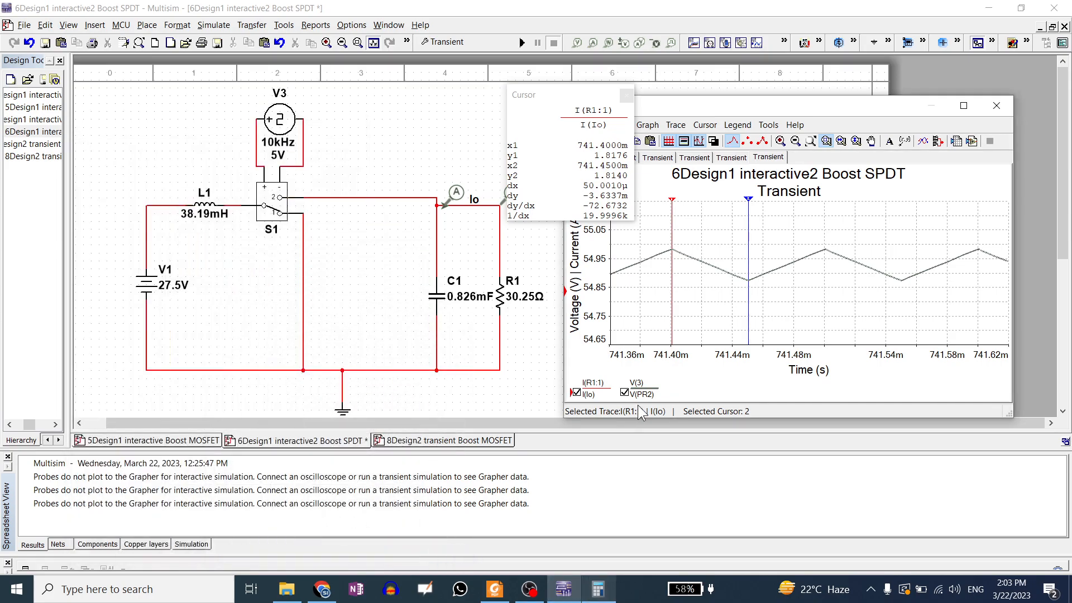
left_click(809, 142)
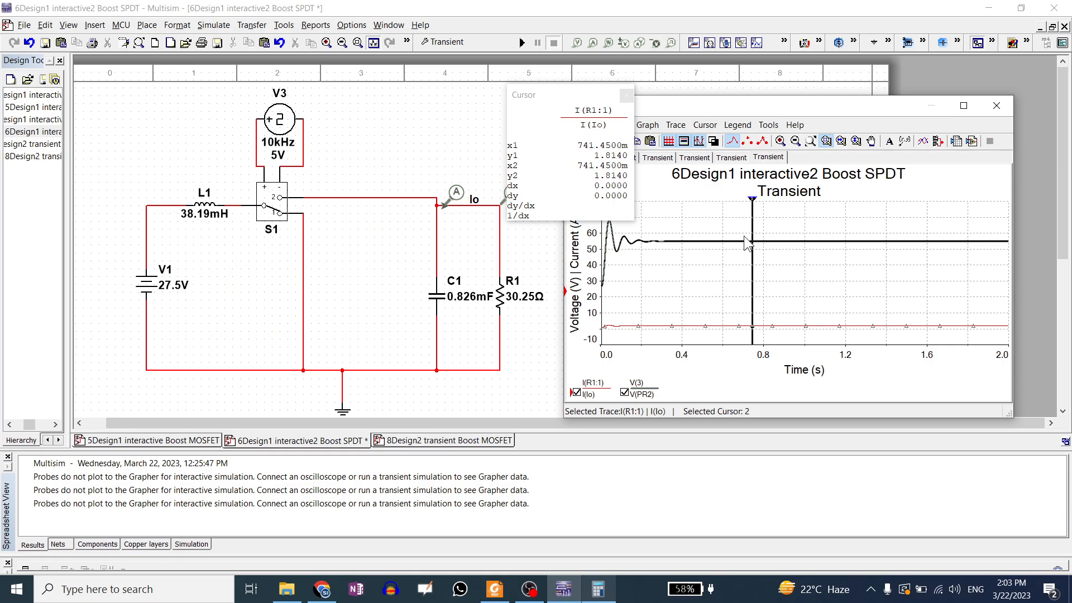
left_click(598, 589)
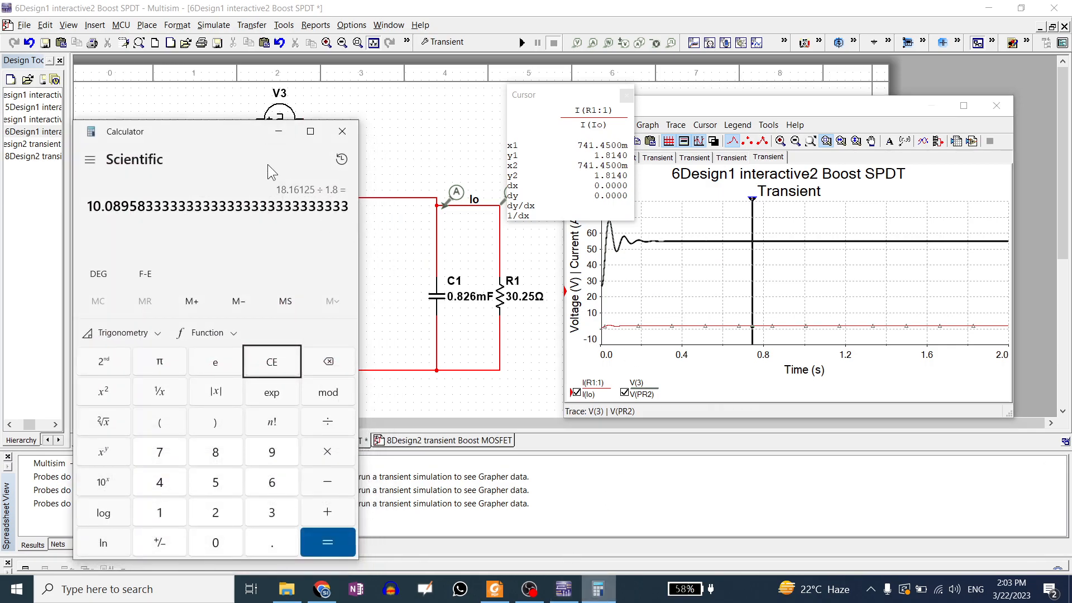
left_click_drag(227, 127, 279, 77)
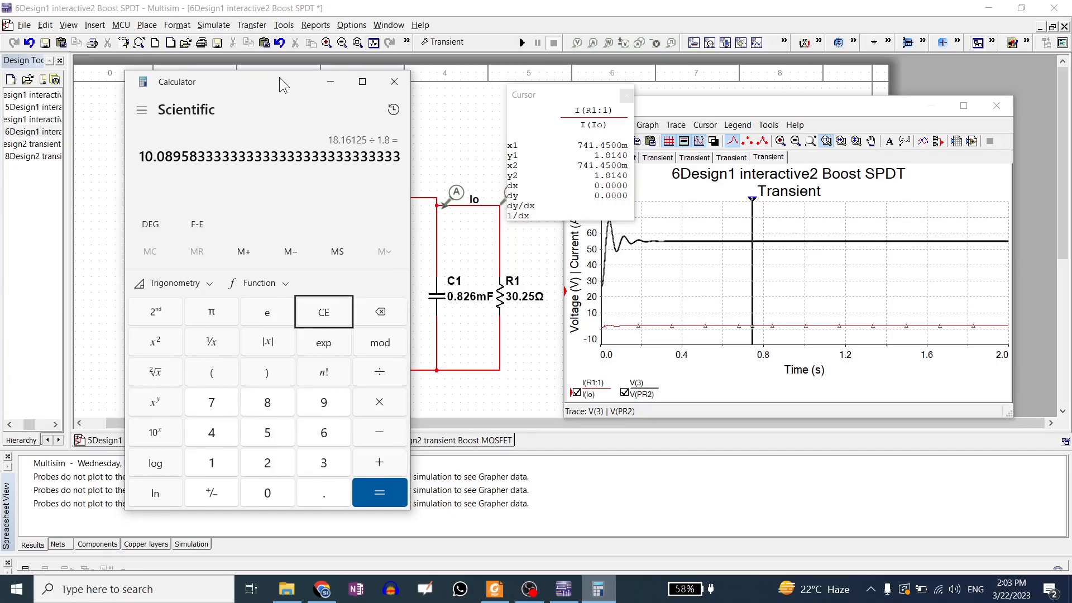
left_click(320, 316)
type("0.55")
key("slash")
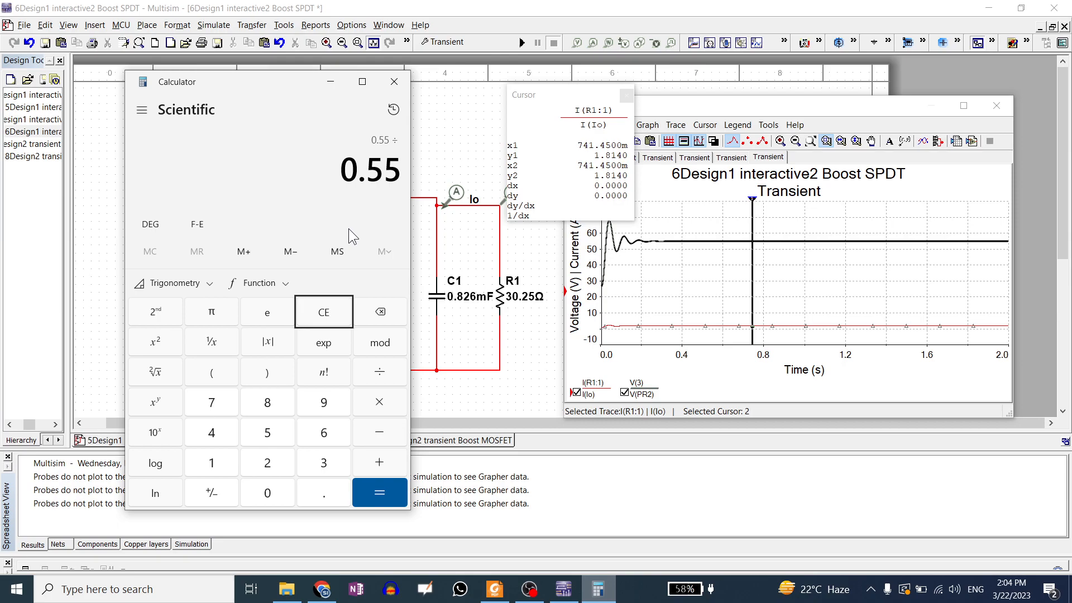
- Zoom in on the voltage ripple around 741.45 ms and reset cursor 1 to a maximum and cursor 2 to the next minimum
left_click(746, 236)
left_click_drag(745, 237, 820, 304)
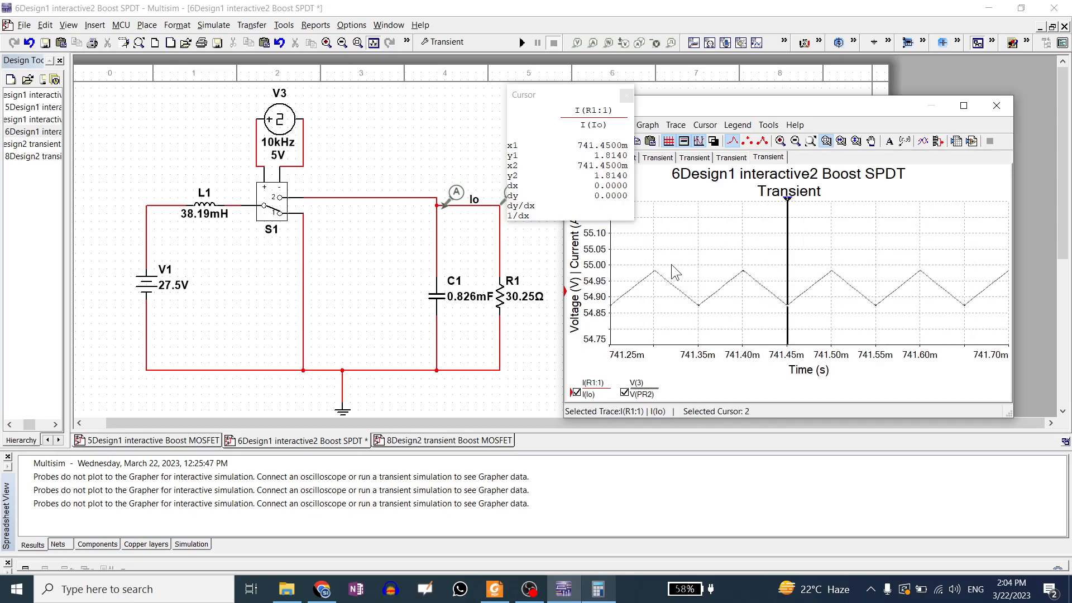
mouse_move(788, 200)
left_mouse_down()
mouse_move(735, 210)
mouse_move(769, 202)
left_mouse_up()
right_click(734, 209)
left_click(759, 264)
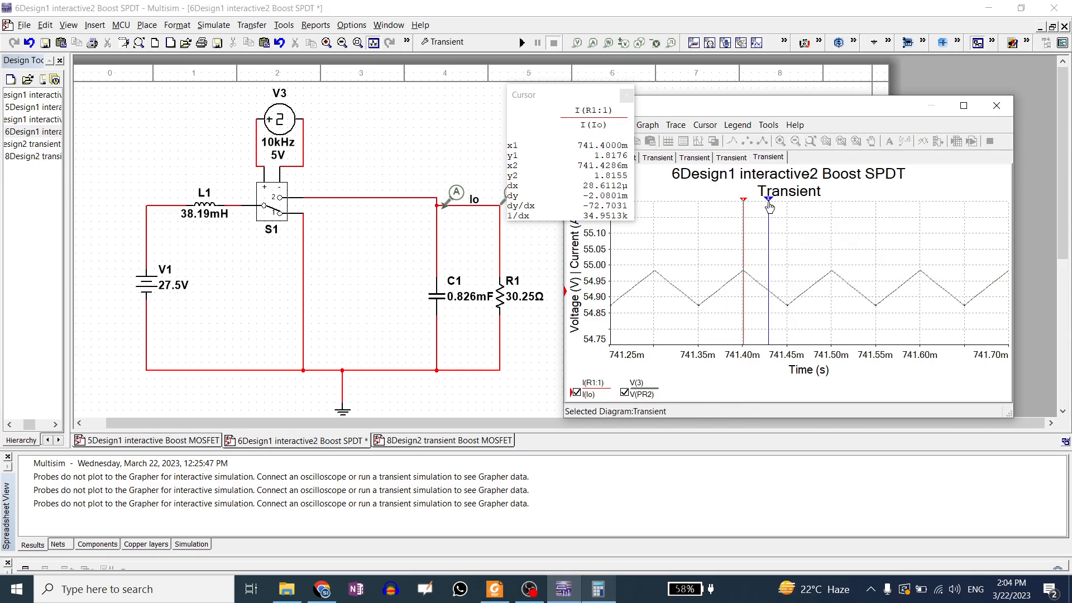
right_click(769, 202)
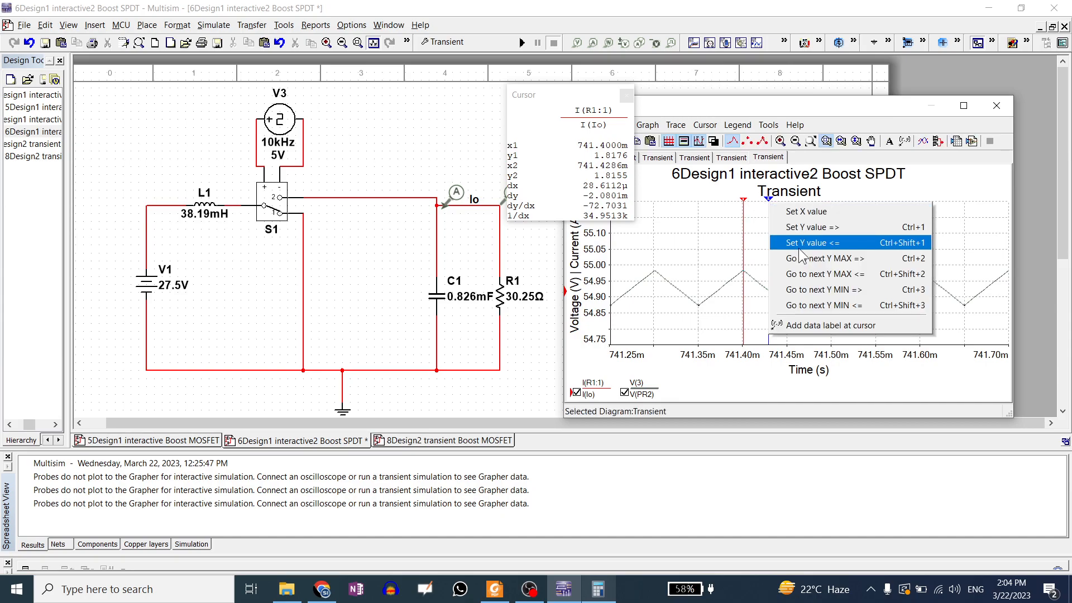
left_click(809, 291)
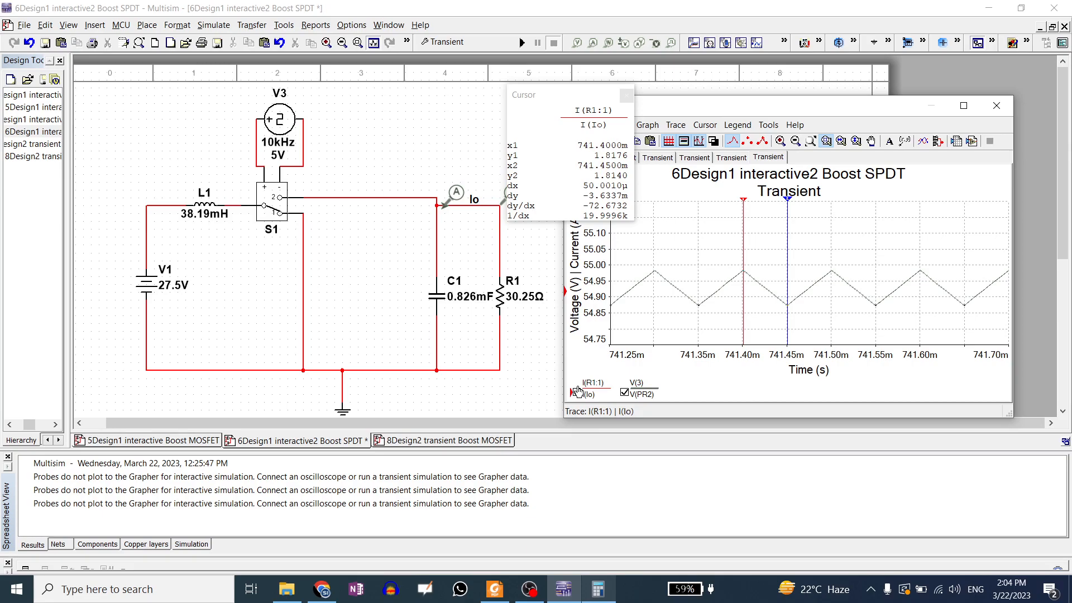
- Switch to Calculator, clear the pending entry, divide 550 by 1.8, and minimize the calculator
left_click(597, 589)
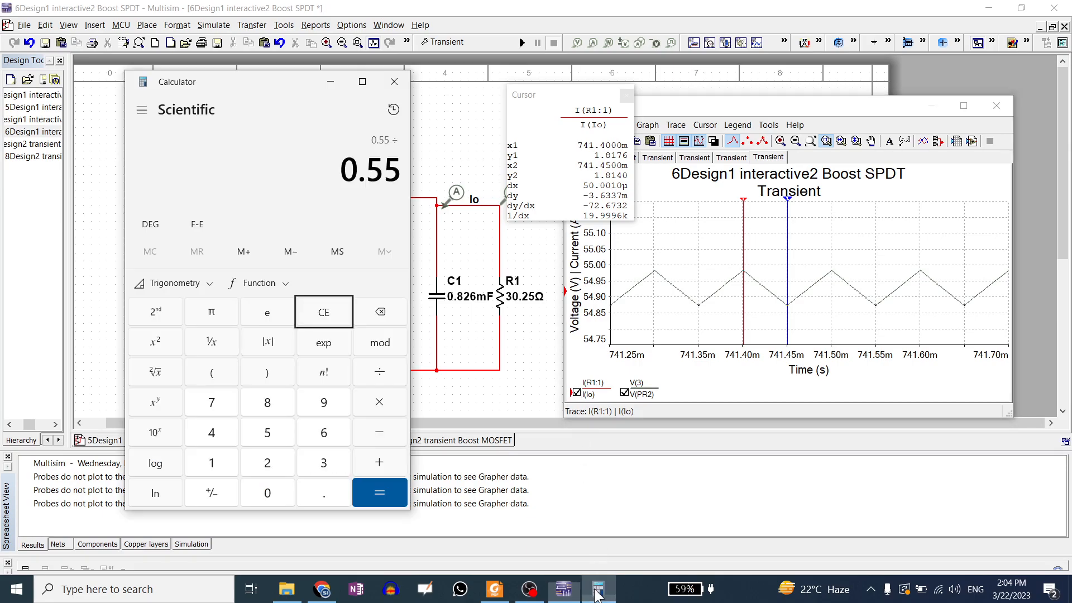
key("slash")
left_click(303, 317)
type("550")
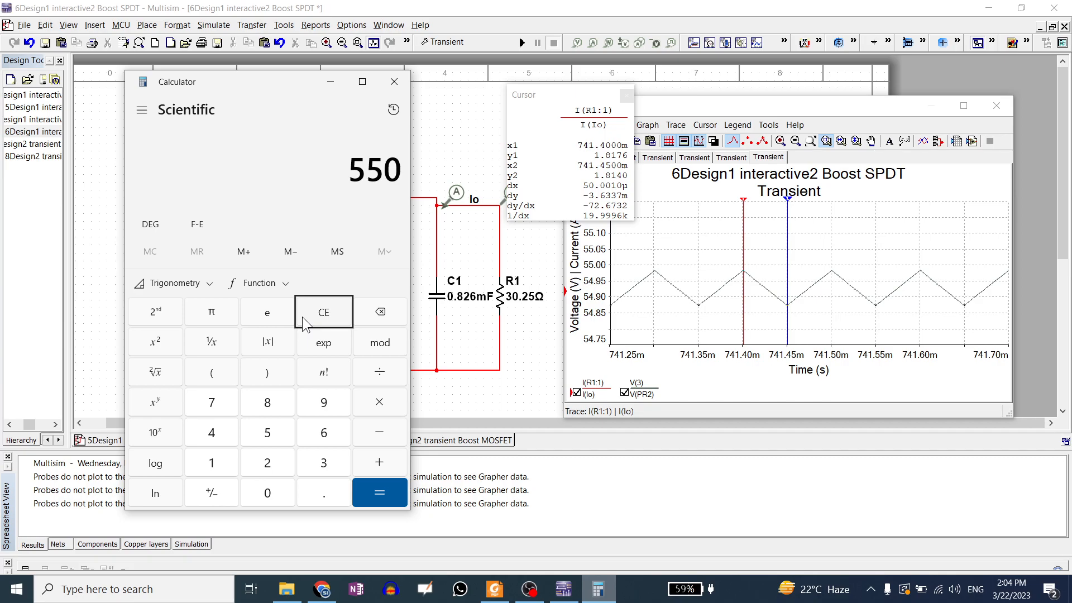
key("slash")
type("1.8")
key("Return")
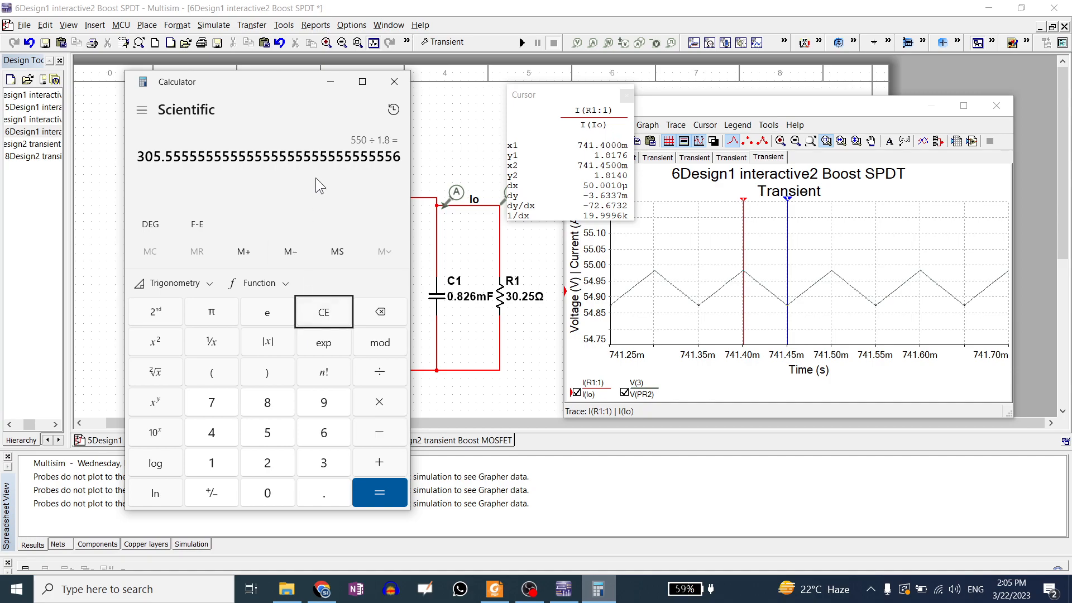
left_click(331, 82)
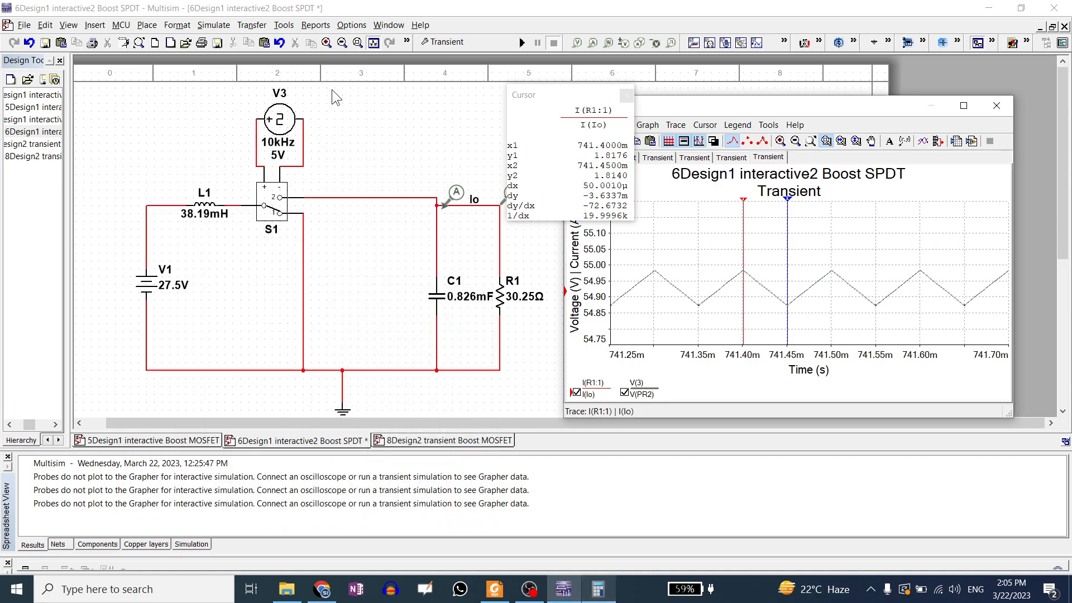
- Fit the full plot and zoom in closely on the Io current trace around the cursors near 741.45 ms
left_click(812, 140)
left_click(751, 323)
left_click_drag(745, 319, 757, 335)
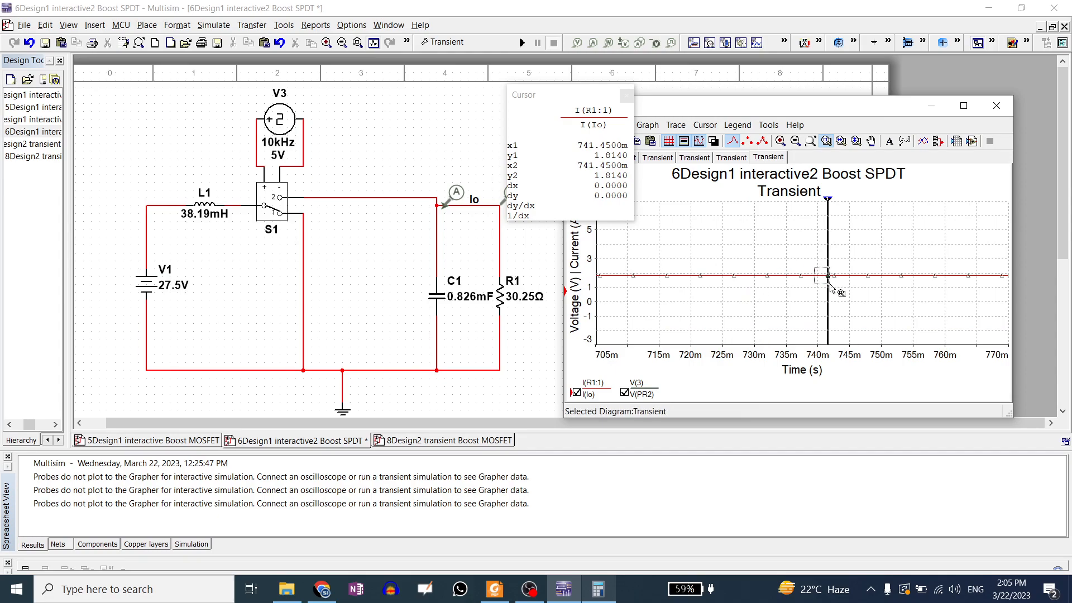
left_click_drag(812, 269, 898, 290)
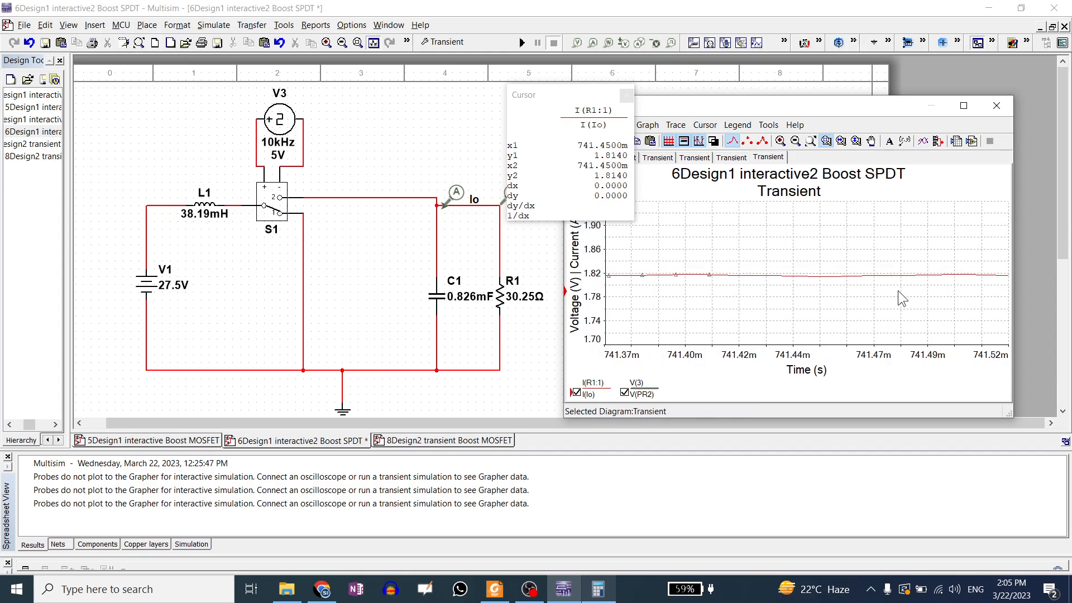
- Return to a close-up of the voltage ripple and place cursor 1 on the next maximum and cursor 2 on the next minimum
left_click(813, 140)
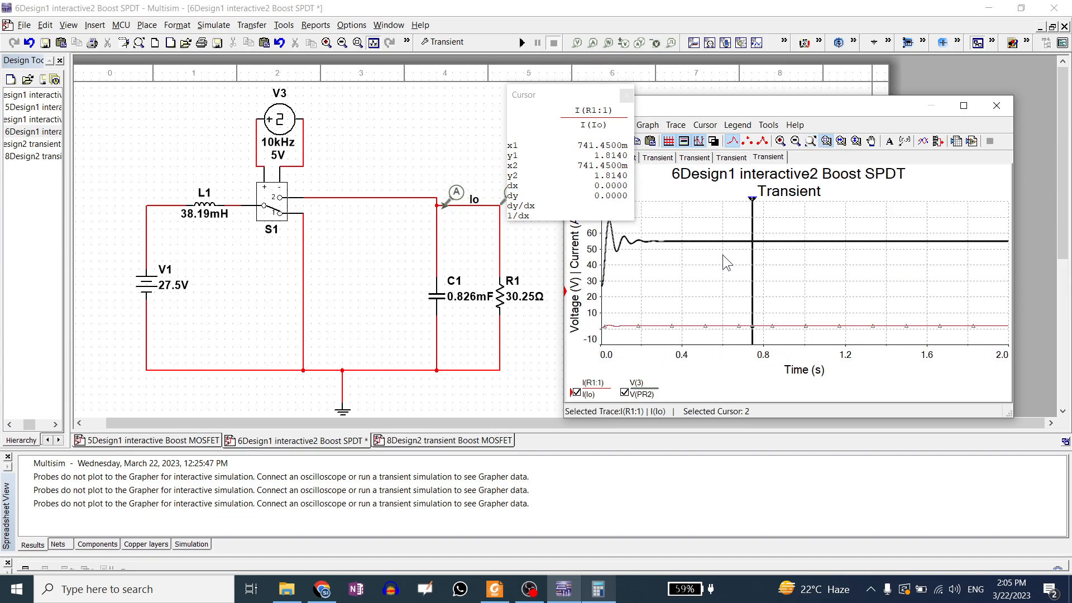
left_click_drag(736, 231, 754, 250)
left_click_drag(820, 275, 850, 302)
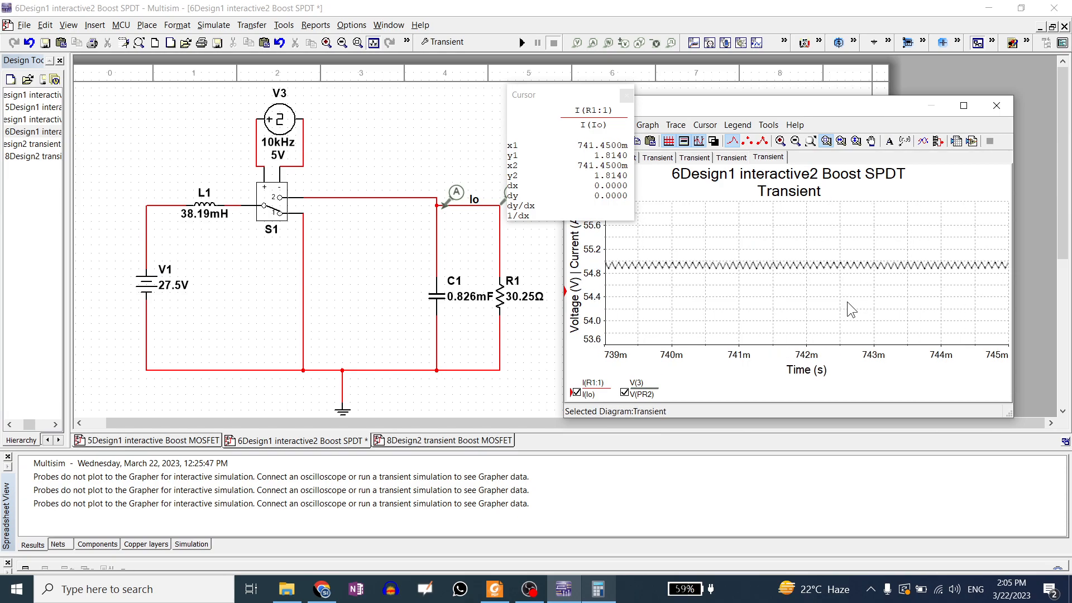
left_click_drag(757, 250, 789, 290)
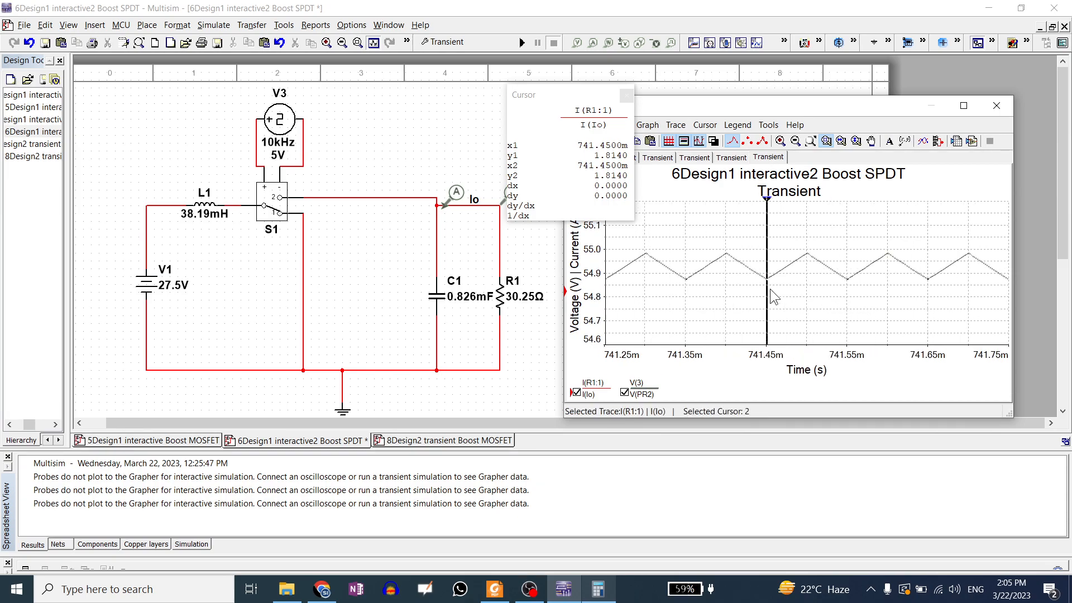
left_click_drag(764, 204, 738, 206)
right_click(738, 206)
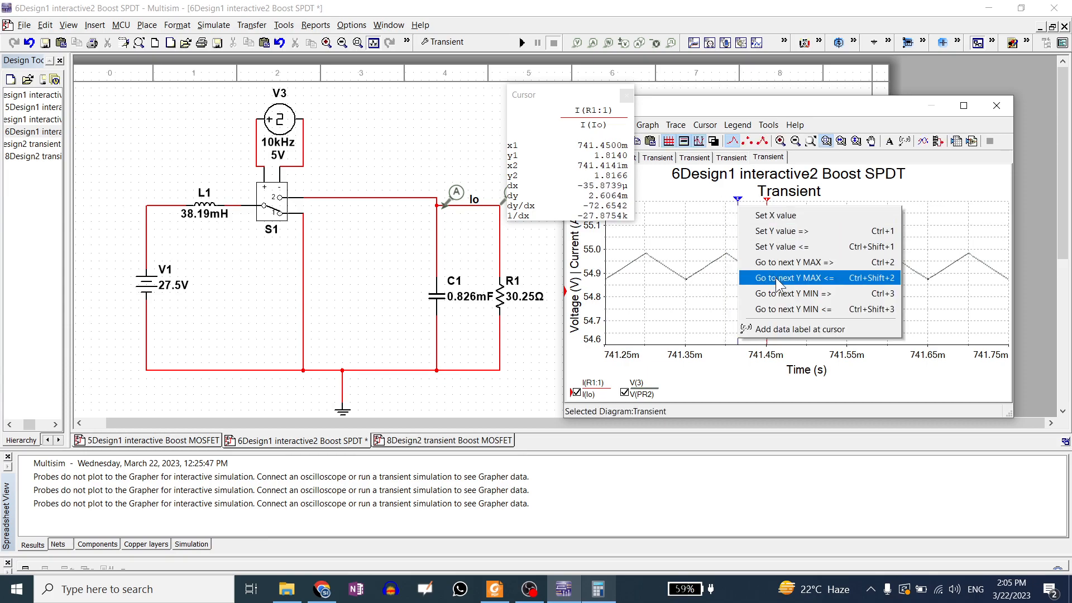
left_click(778, 293)
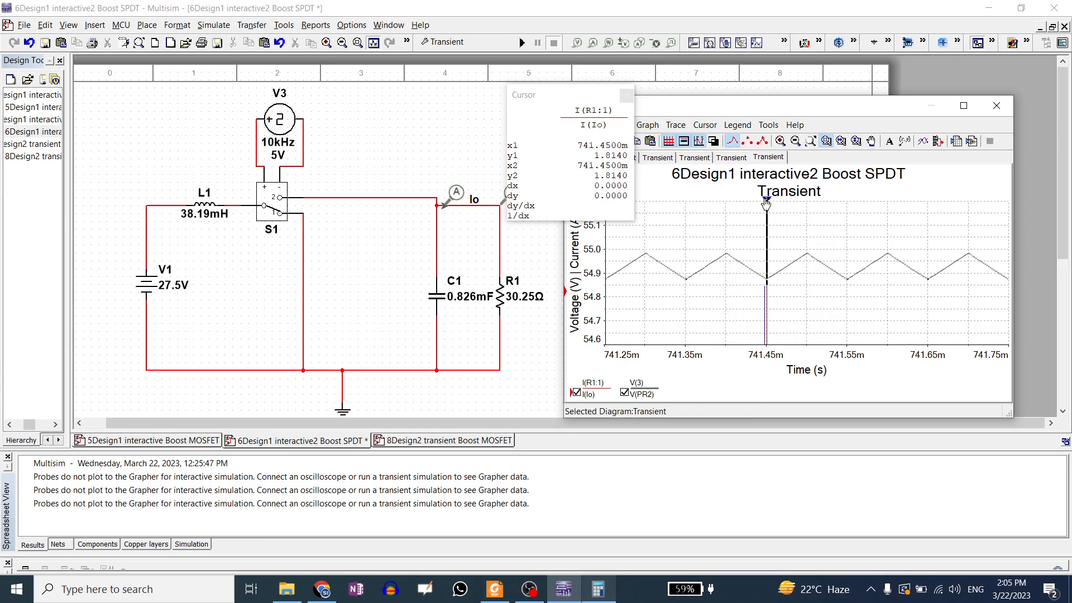
mouse_move(769, 204)
left_mouse_down()
mouse_move(712, 204)
mouse_move(751, 204)
left_mouse_up()
right_click(711, 205)
left_click(766, 260)
right_click(751, 203)
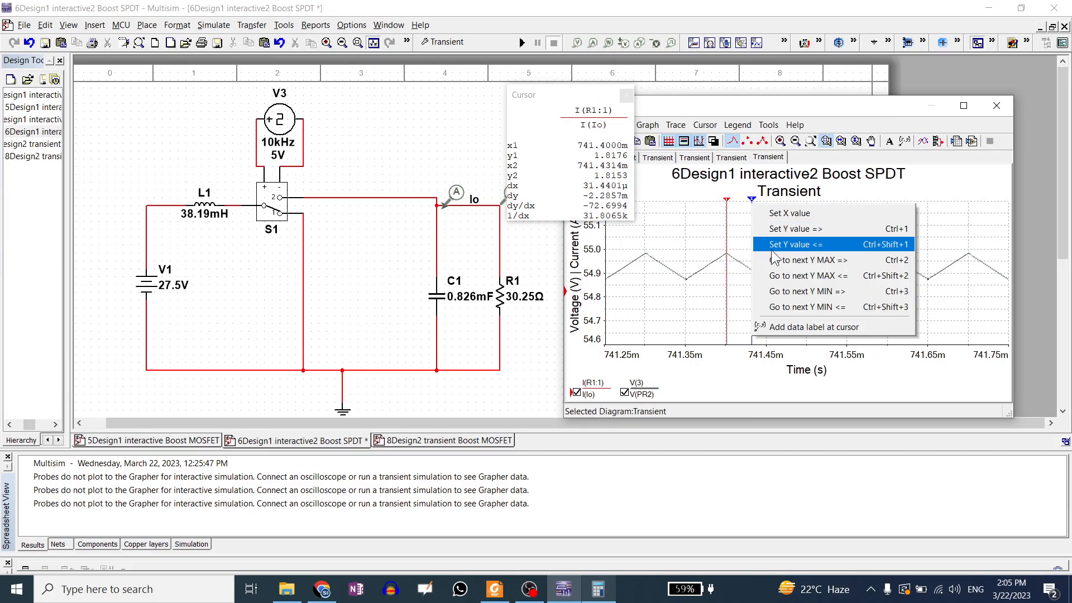
left_click(781, 291)
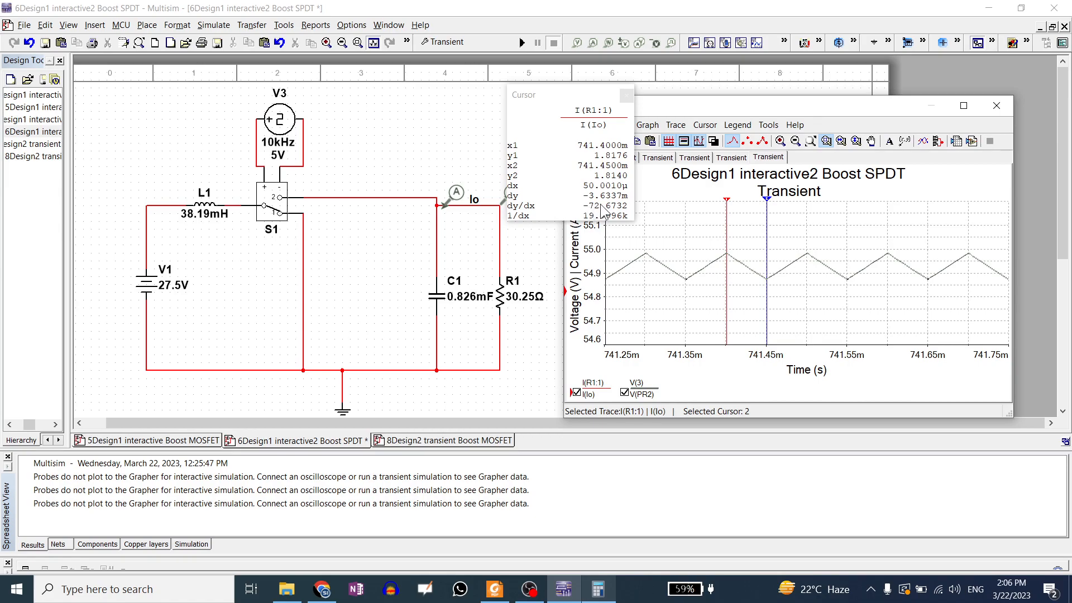
- Show the data of both the Io and V(PR2) traces in the cursor readout and move it clear of the graph window
right_click(551, 141)
left_click(561, 147)
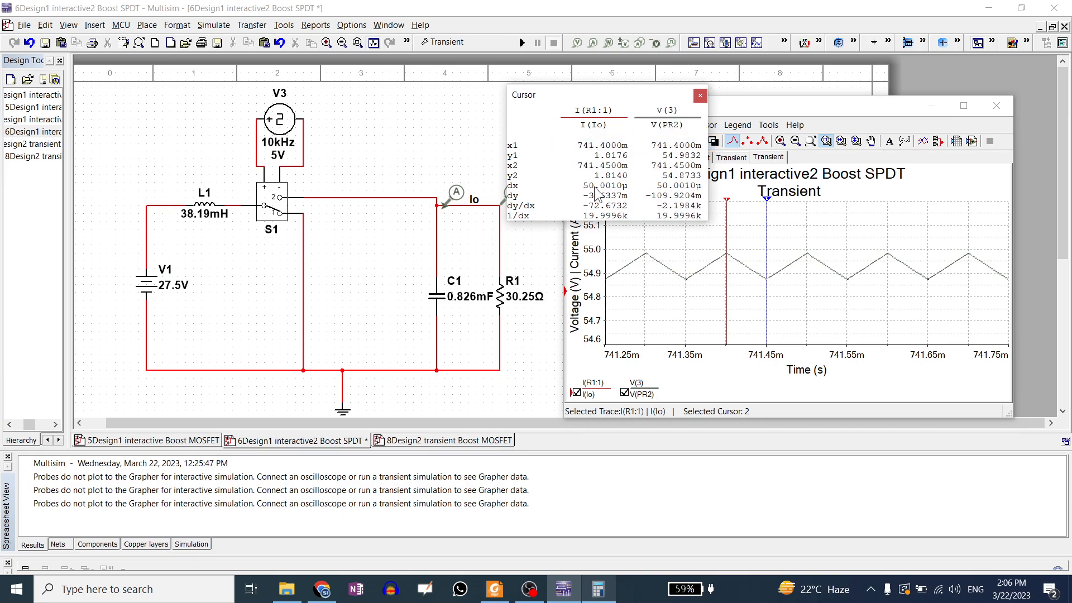
left_click_drag(618, 93, 444, 92)
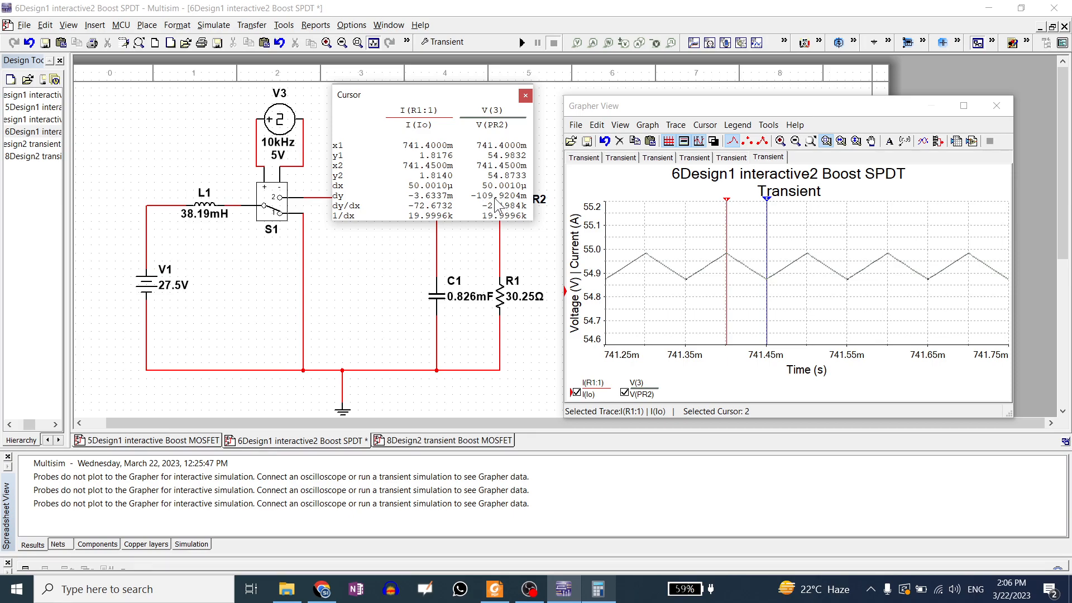
- Switch to Calculator, clear the last result, and divide 109.9 by 2
left_click(596, 594)
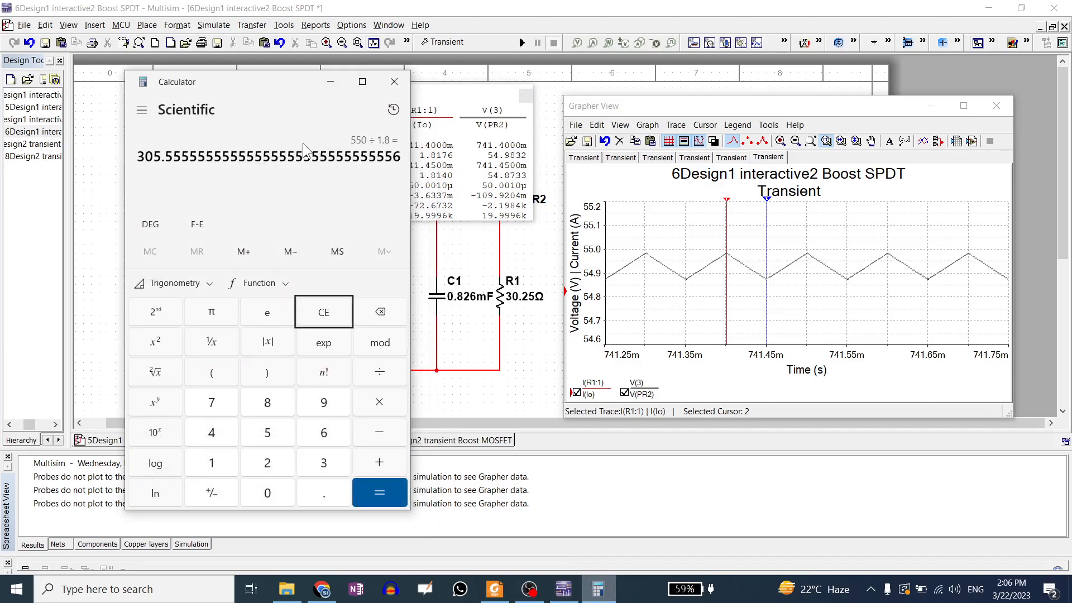
left_click(324, 313)
type("109.9/2")
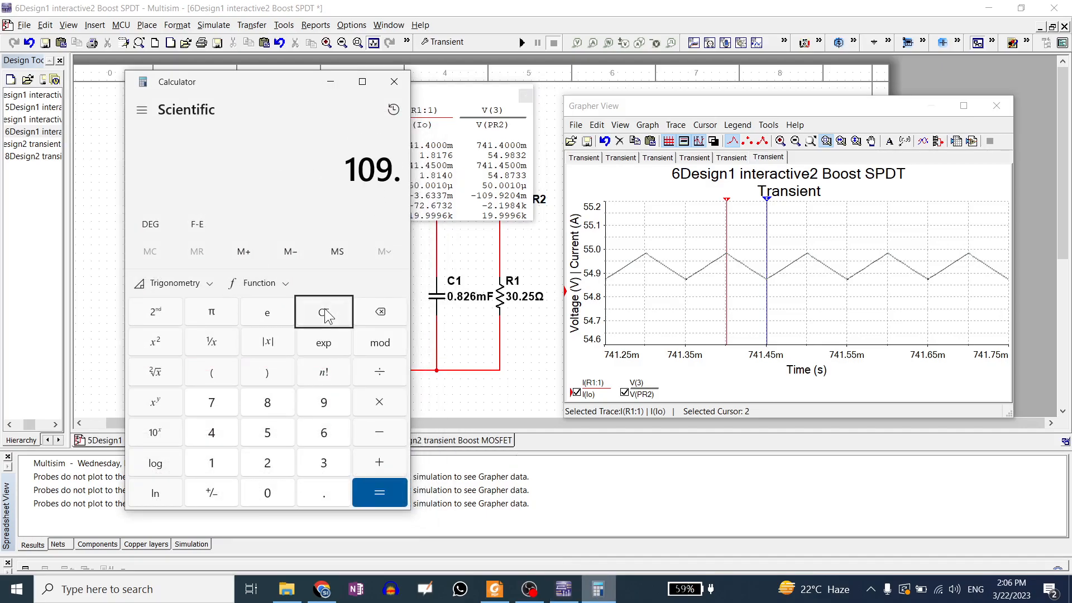
key("Return")
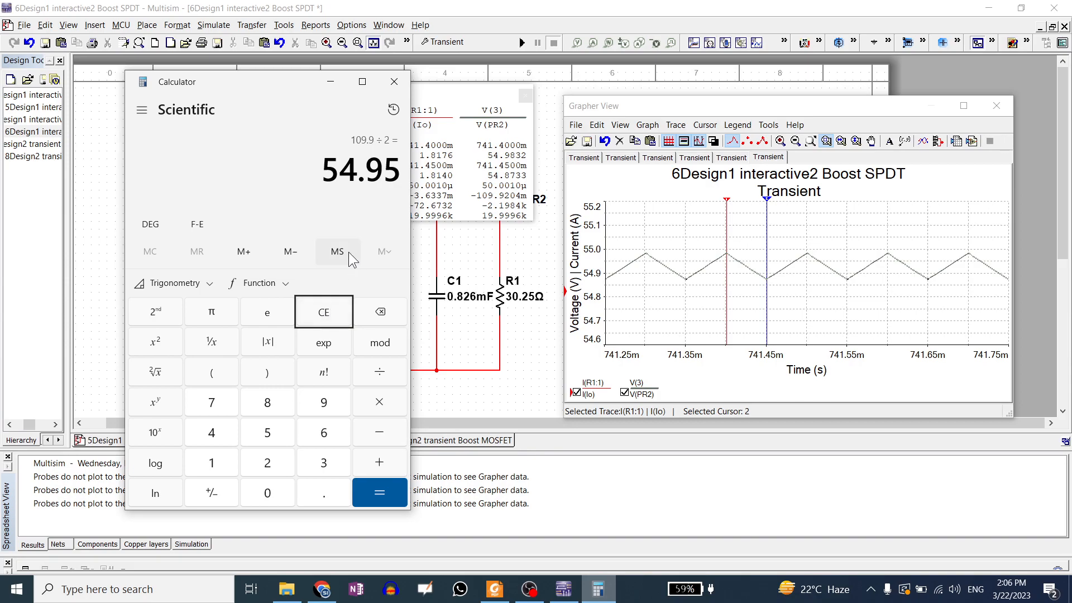
- Clear the last result in Calculator, divide 550 by 54, and minimize the calculator
left_click(328, 318)
type("550/54")
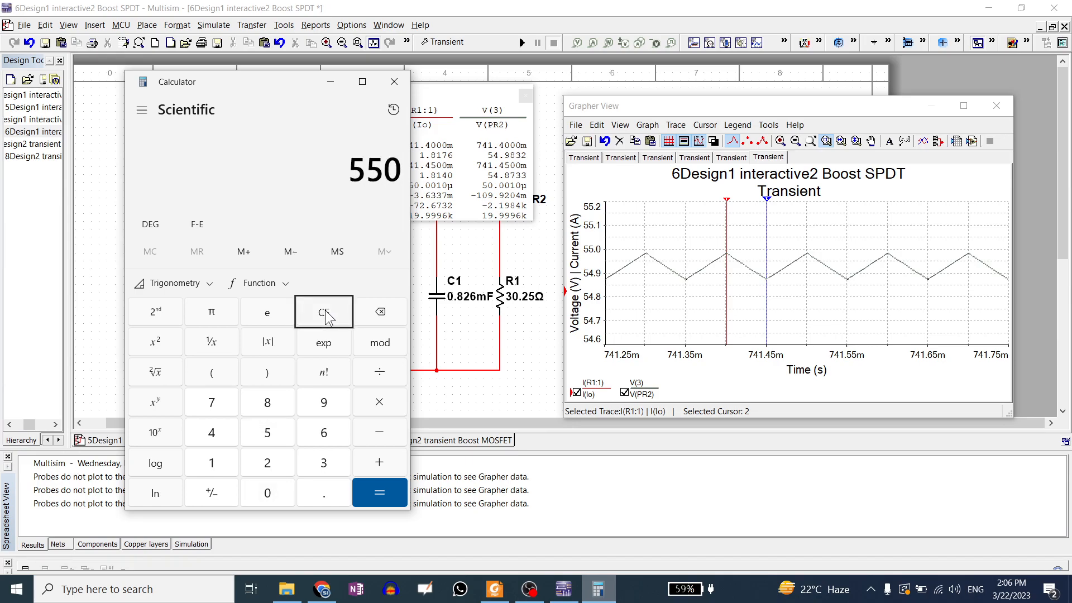
key("Return")
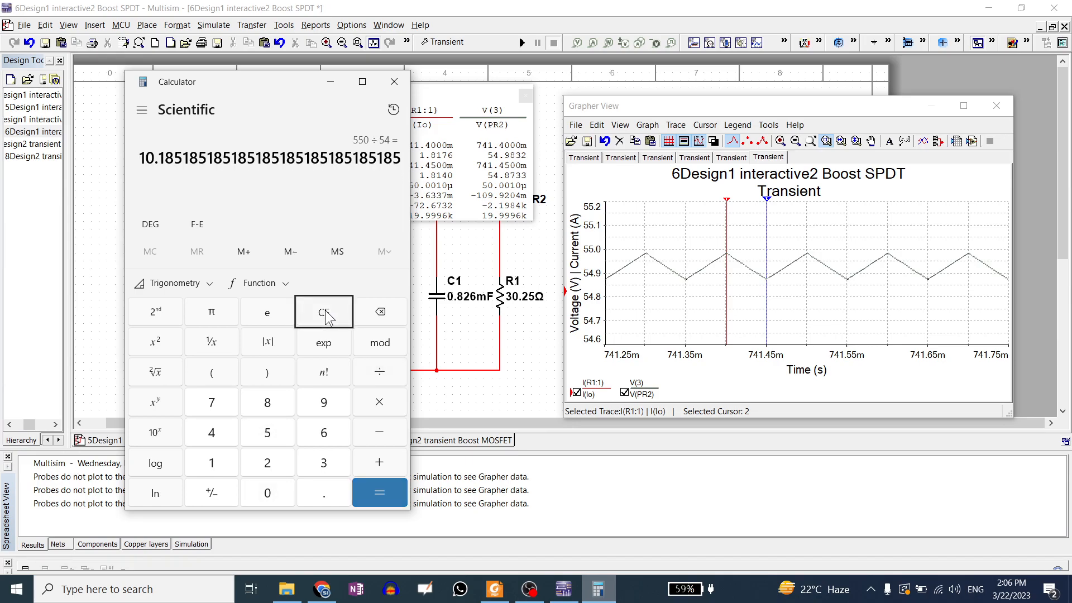
left_click(329, 84)
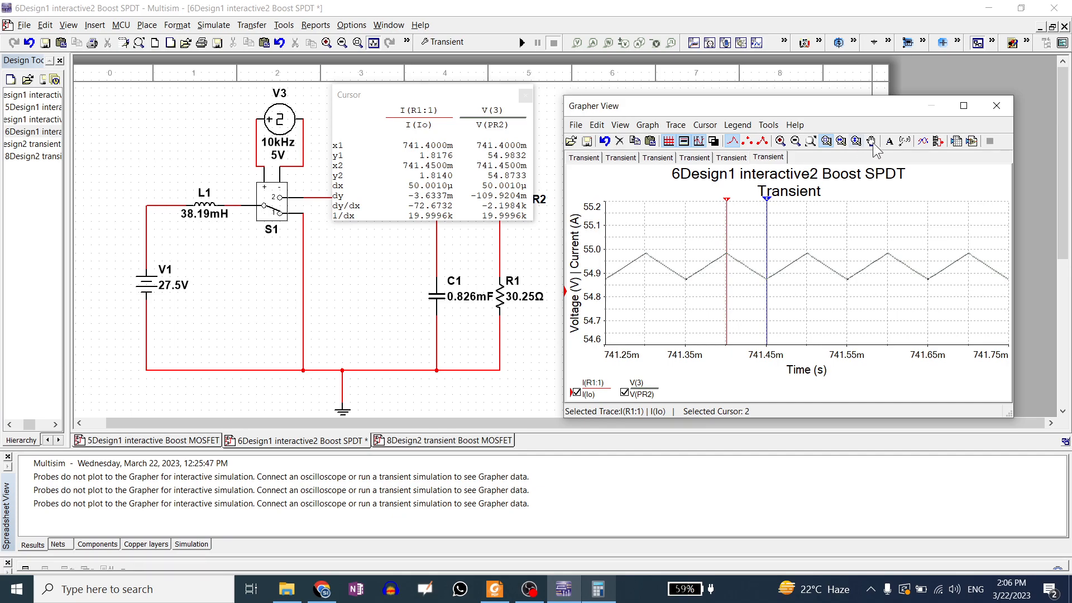
- Fit the full transient plot and zoom in closely on the Io current ripple around the cursors near 741.45 ms
left_click(811, 143)
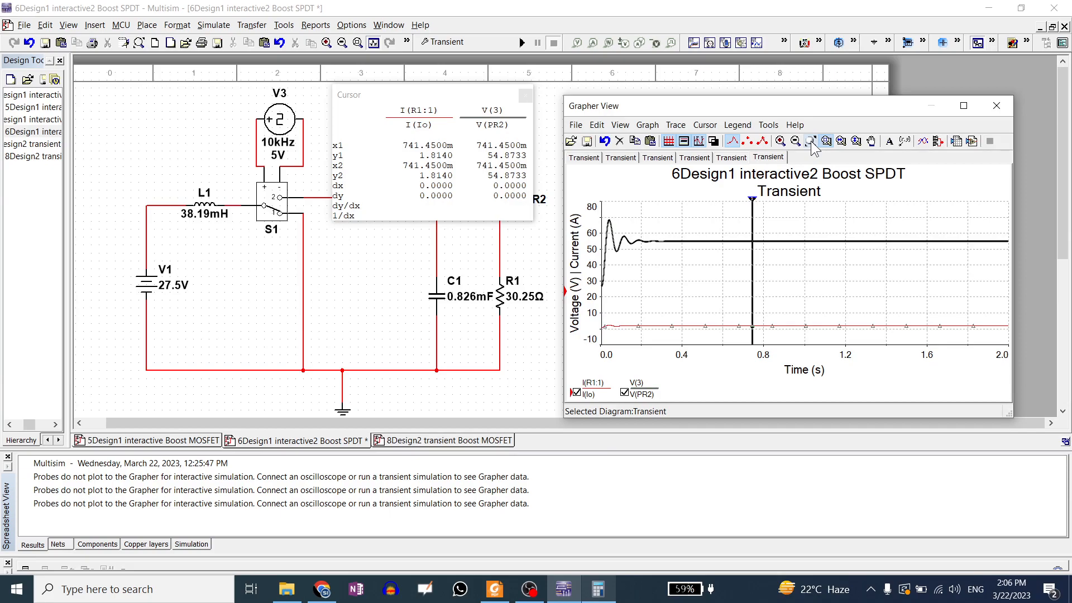
left_click_drag(744, 316, 759, 330)
left_click_drag(742, 261, 903, 281)
left_click_drag(715, 250, 890, 293)
left_click_drag(707, 251, 806, 274)
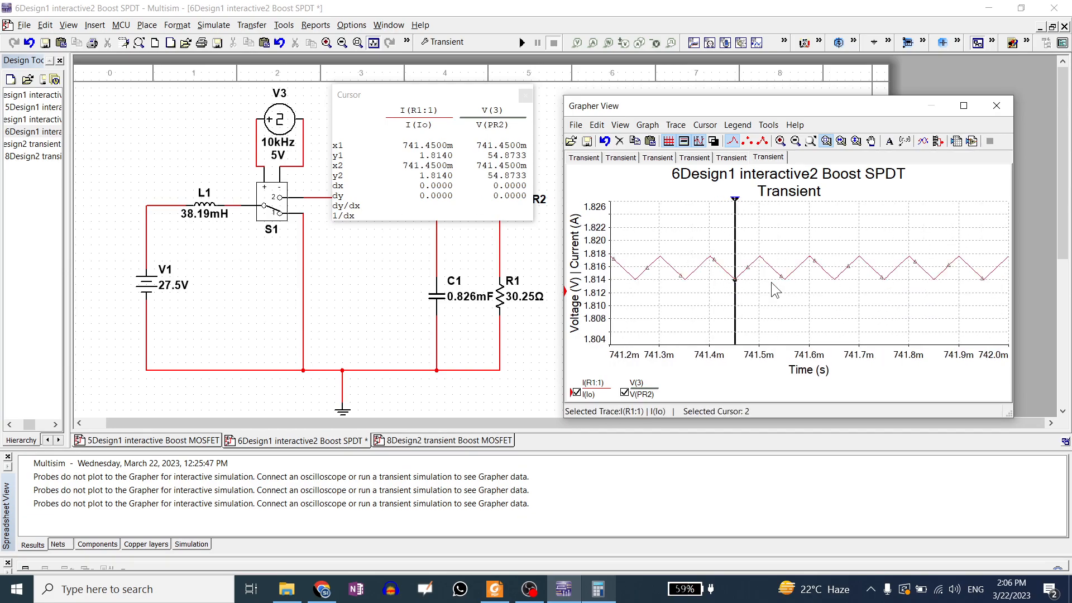
- Separate the cursors on the Io current ripple, placing cursor 1 on the next maximum and cursor 2 on the next minimum
left_click_drag(734, 201, 698, 209)
right_click(698, 210)
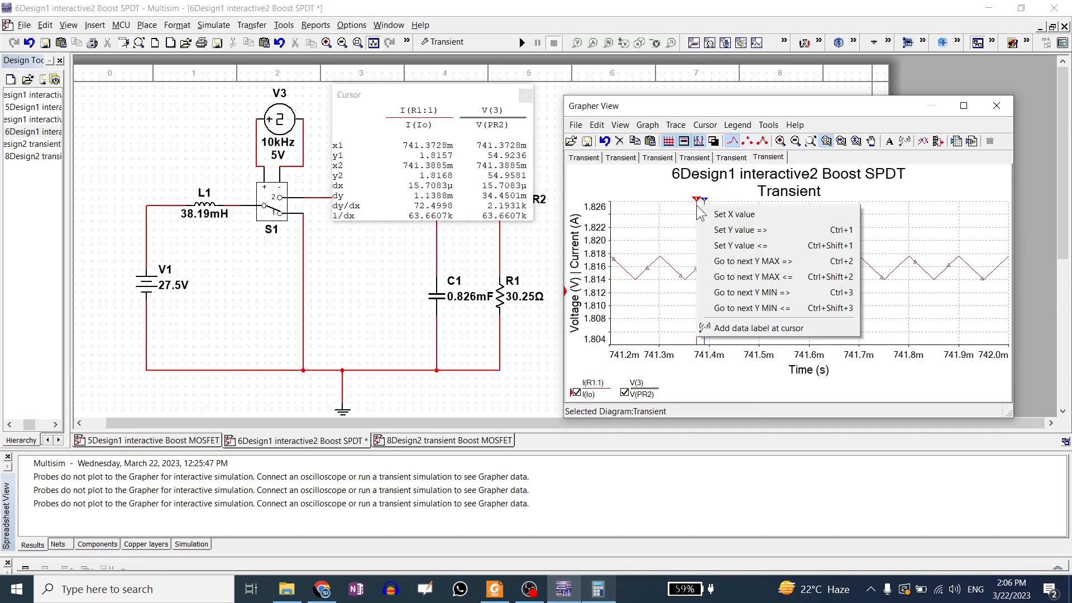
left_click(730, 272)
left_click_drag(705, 207, 720, 208)
right_click(720, 208)
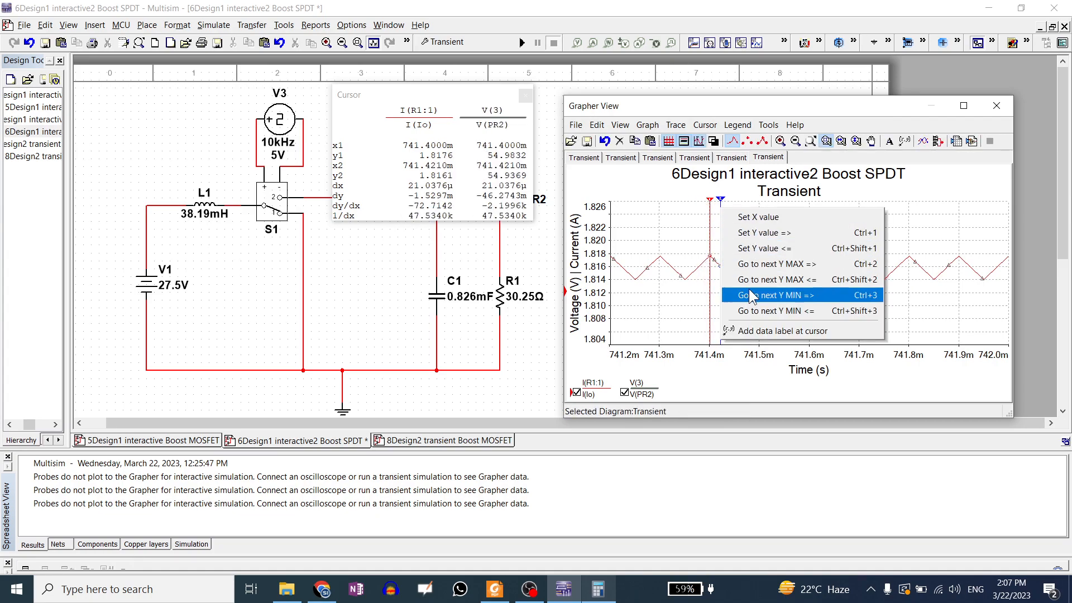
left_click(739, 295)
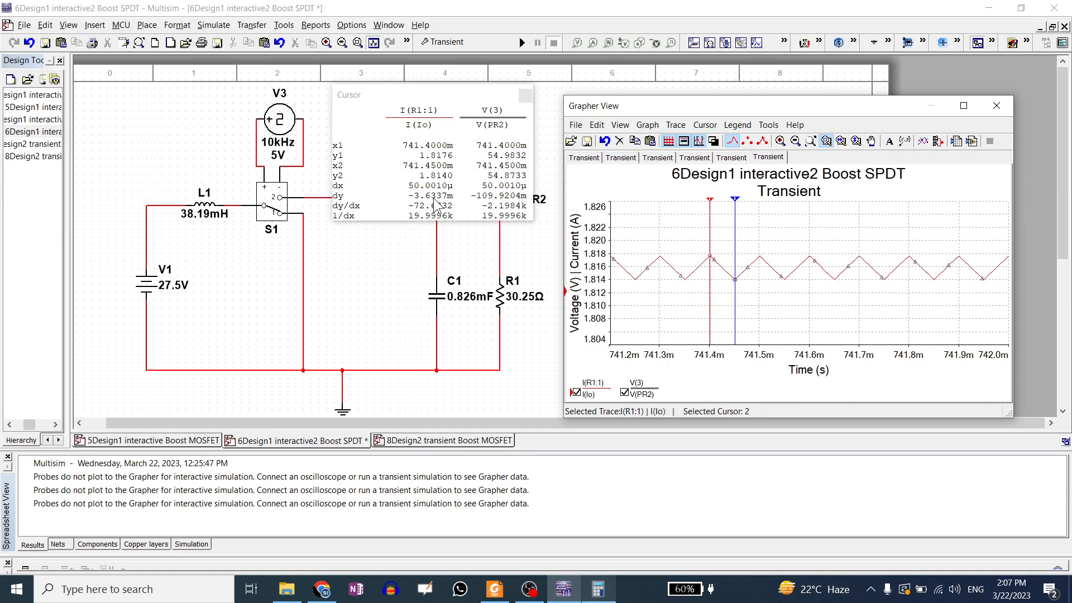
- Switch to Calculator, clear the last result, divide 18 by 1.8, and minimize the calculator
left_click(598, 589)
left_click(313, 317)
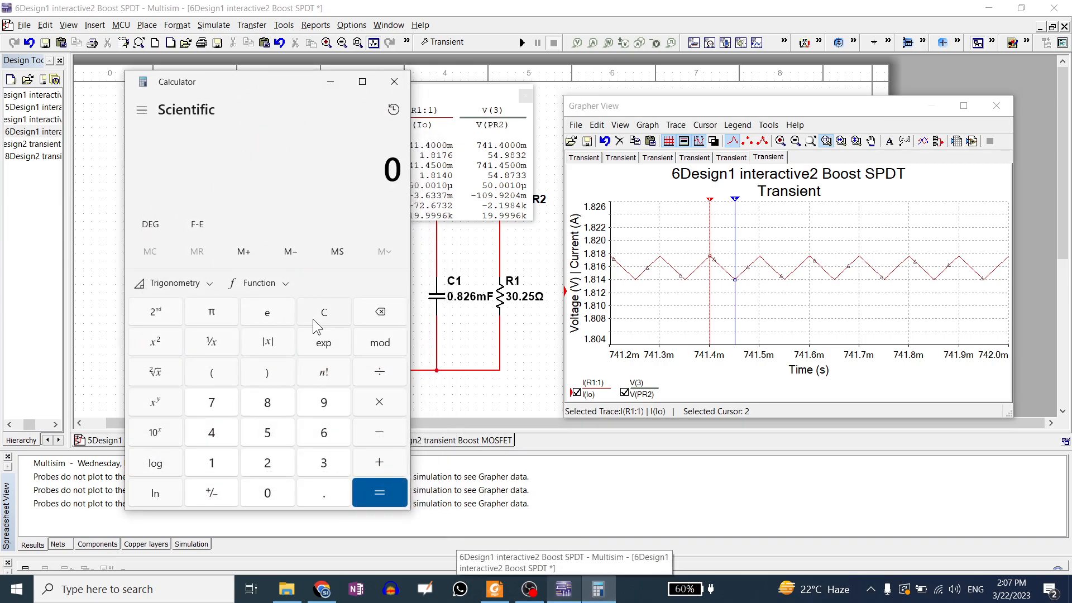
type("1.8")
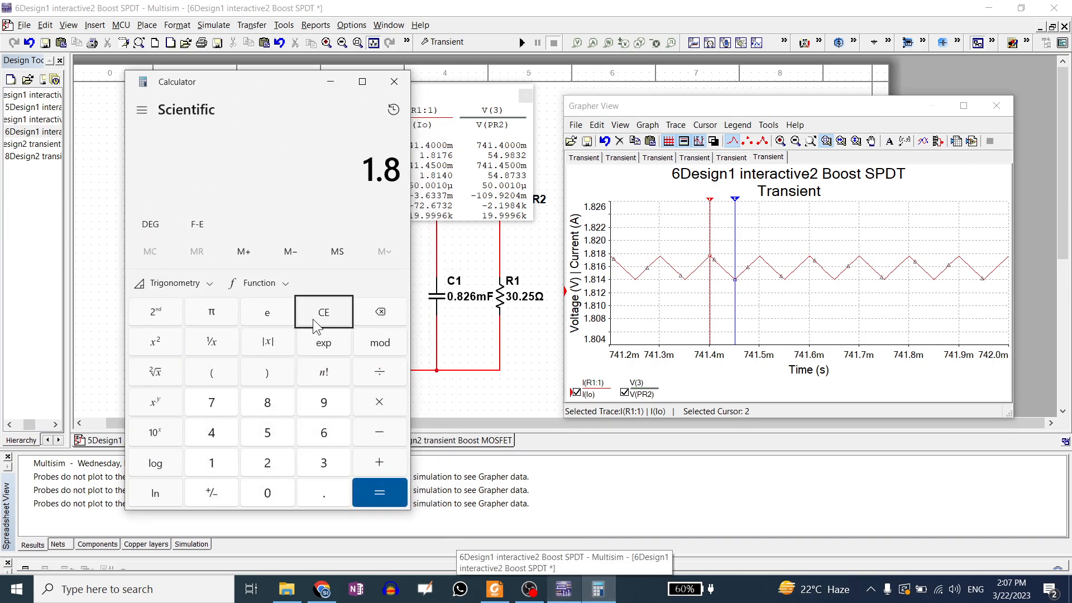
left_click(312, 319)
type("18/1.8")
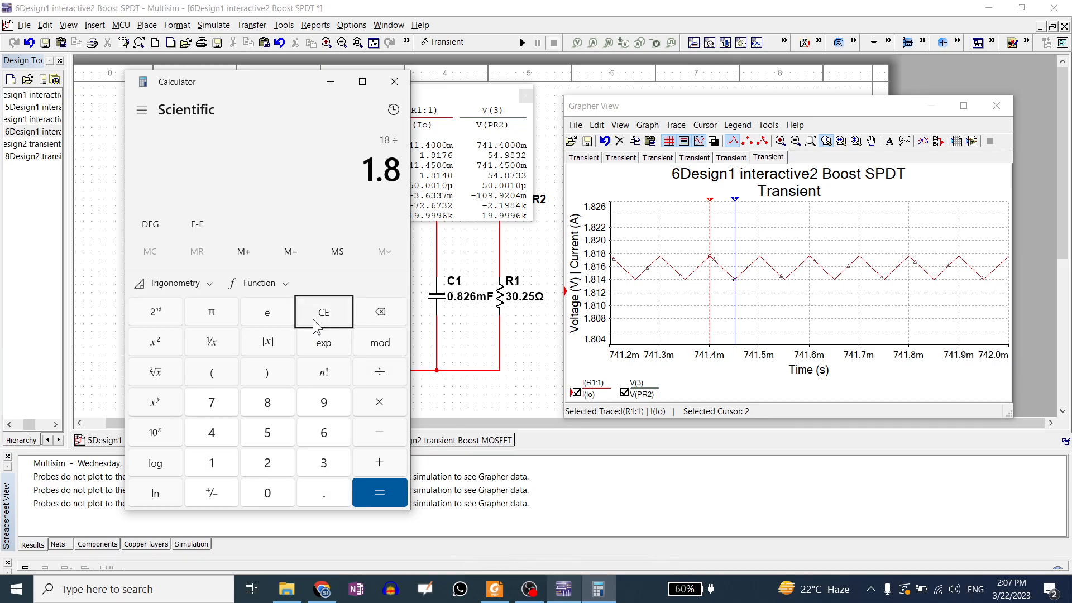
key("Return")
left_click(331, 83)
- Fit the full plot, switch to Chrome, and highlight the switching frequency and capacitor/inductor wording in the second Lab 4 objective
left_click(811, 142)
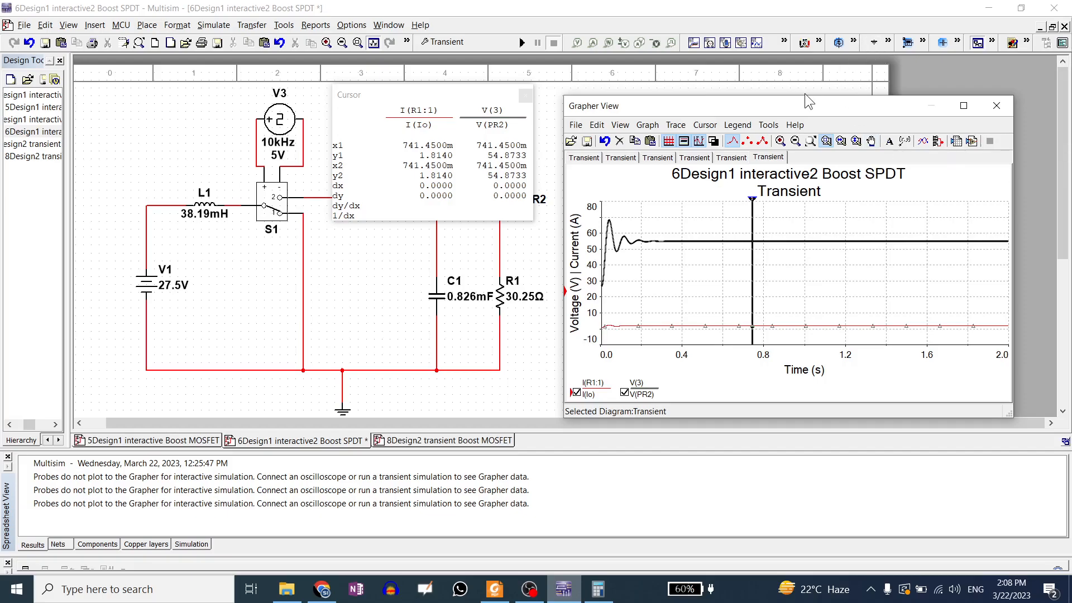
left_click(808, 143)
left_click(313, 594)
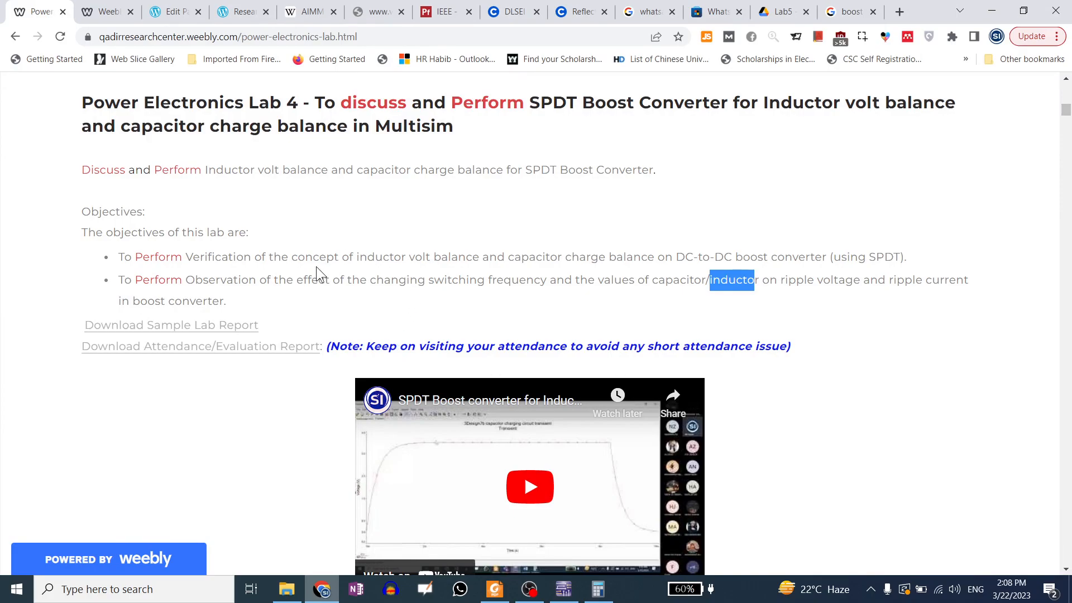
left_click(694, 286)
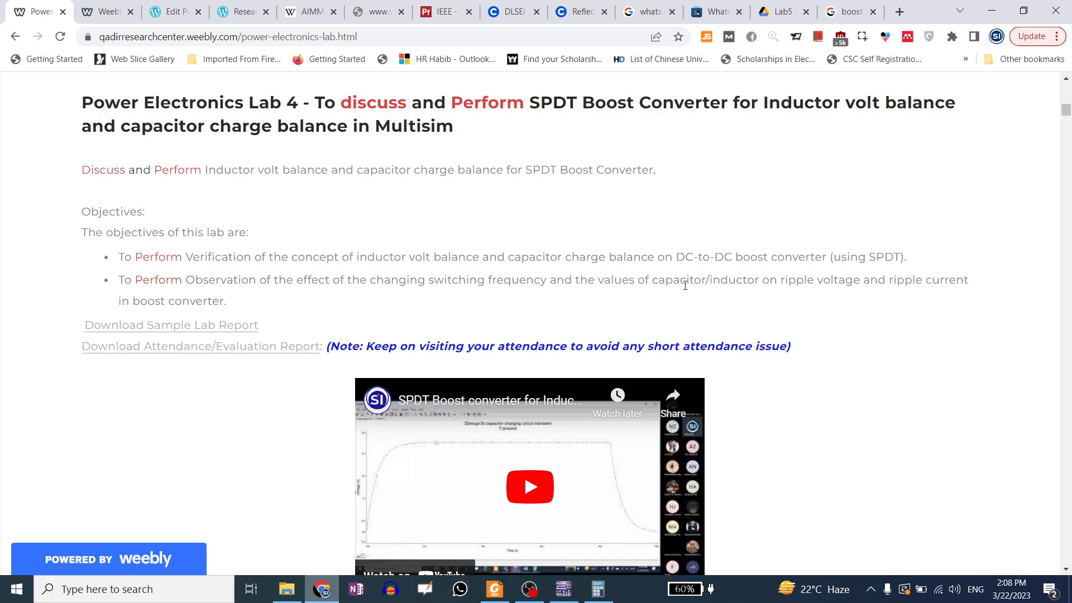
left_click_drag(477, 282, 529, 279)
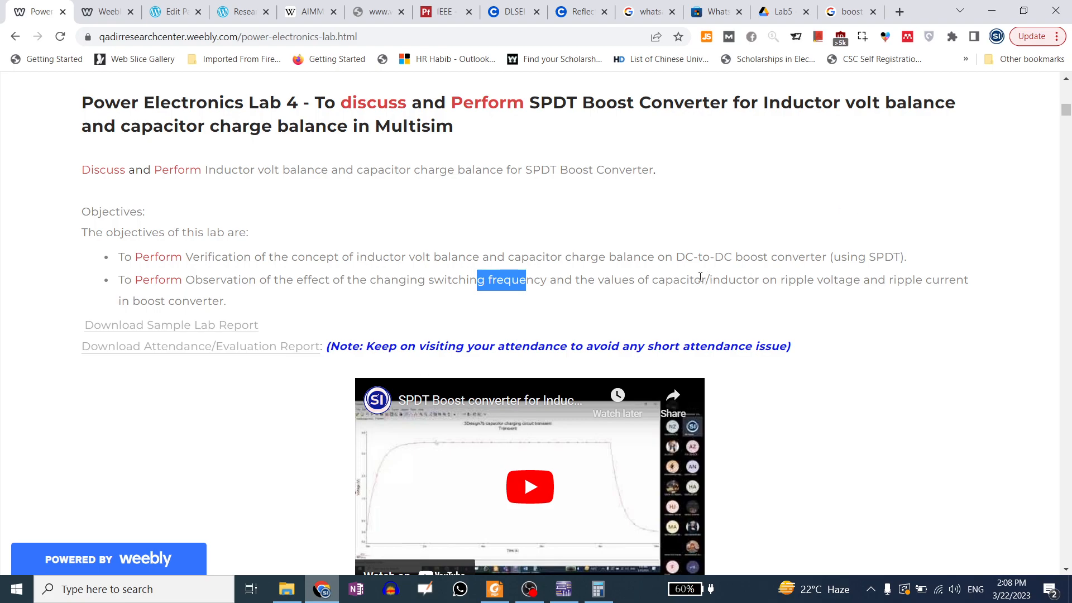
left_click_drag(653, 281, 760, 281)
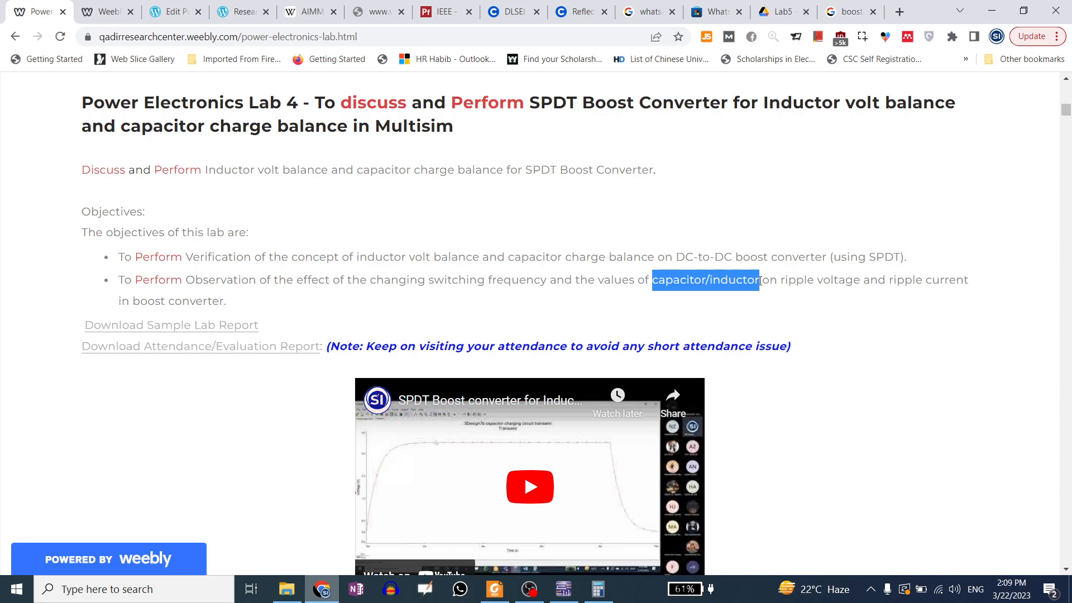
- Return to Multisim, close the Grapher View, and run the circuit as an Interactive Simulation before stopping it
left_click(563, 589)
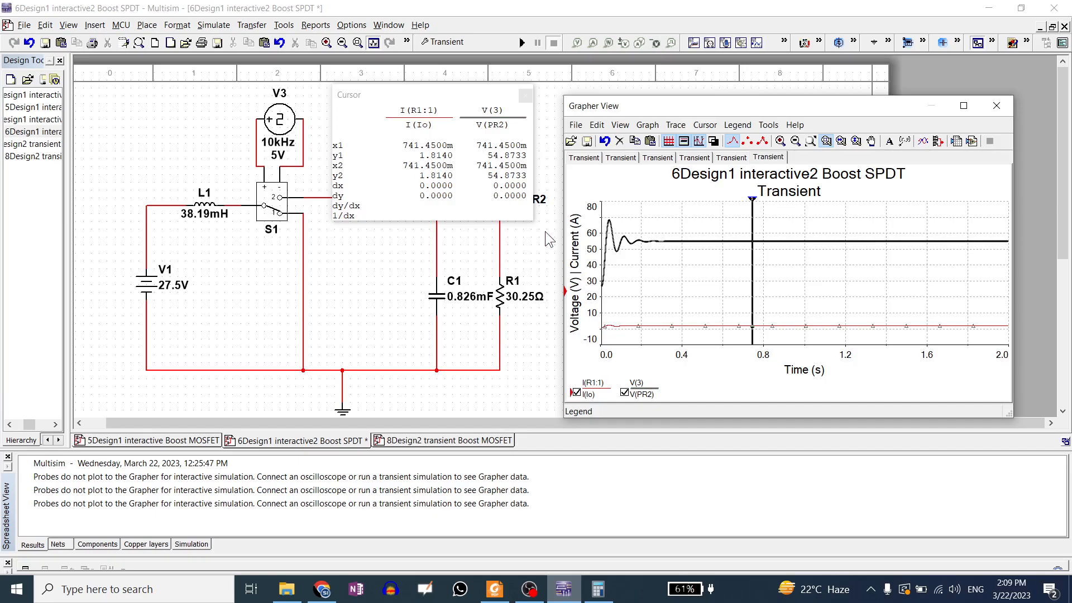
left_click(996, 106)
left_click(473, 46)
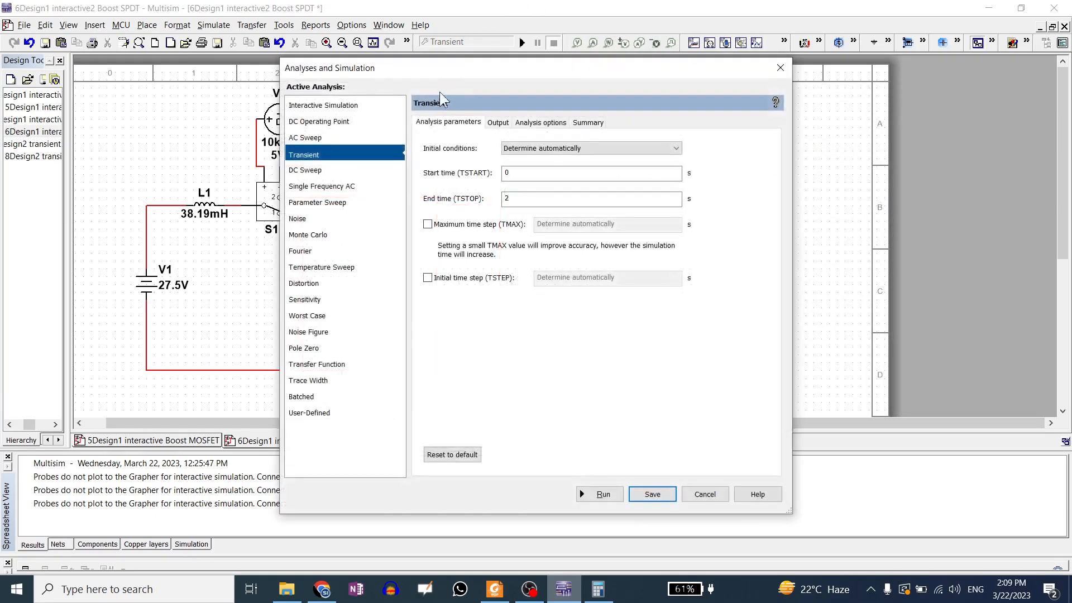
left_click(324, 106)
left_click(603, 495)
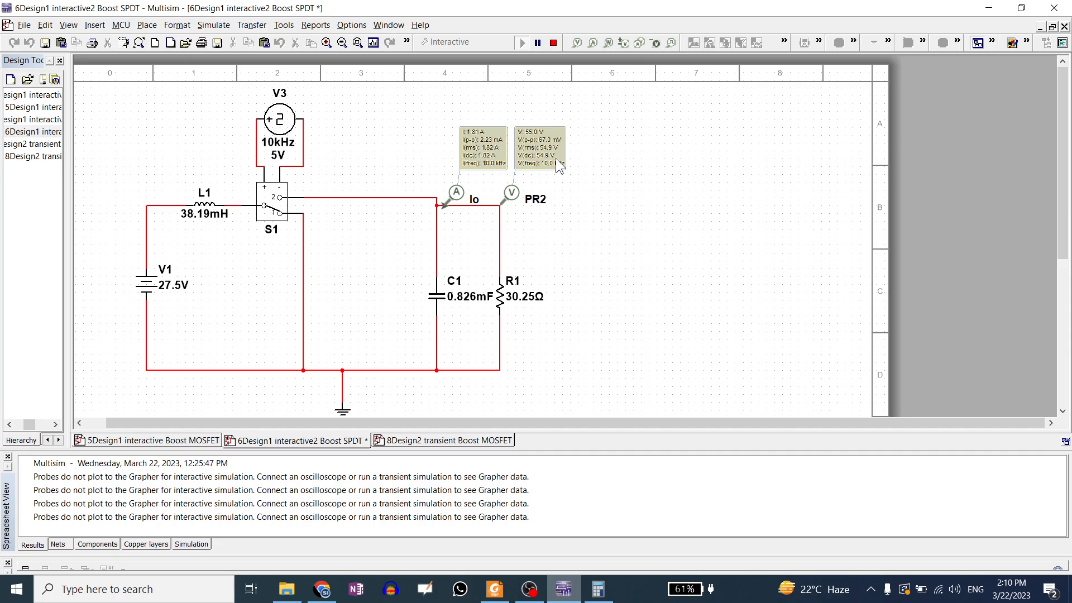
left_click(554, 42)
- Set the duty cycle of clock source V3 to 50.05 %, run the interactive simulation, and stop it
double_click(279, 119)
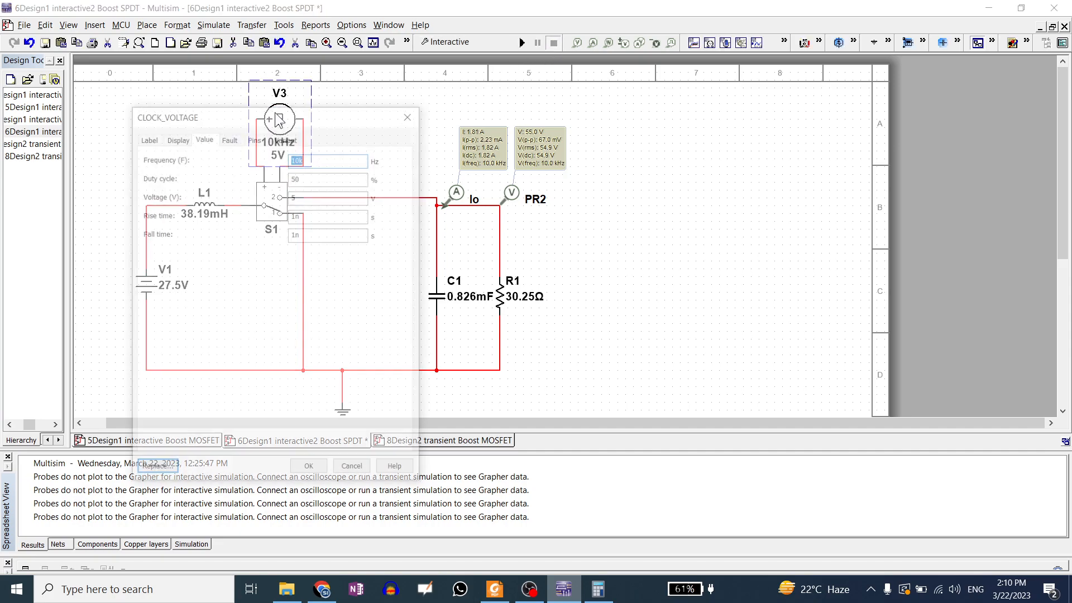
left_click_drag(311, 176, 287, 179)
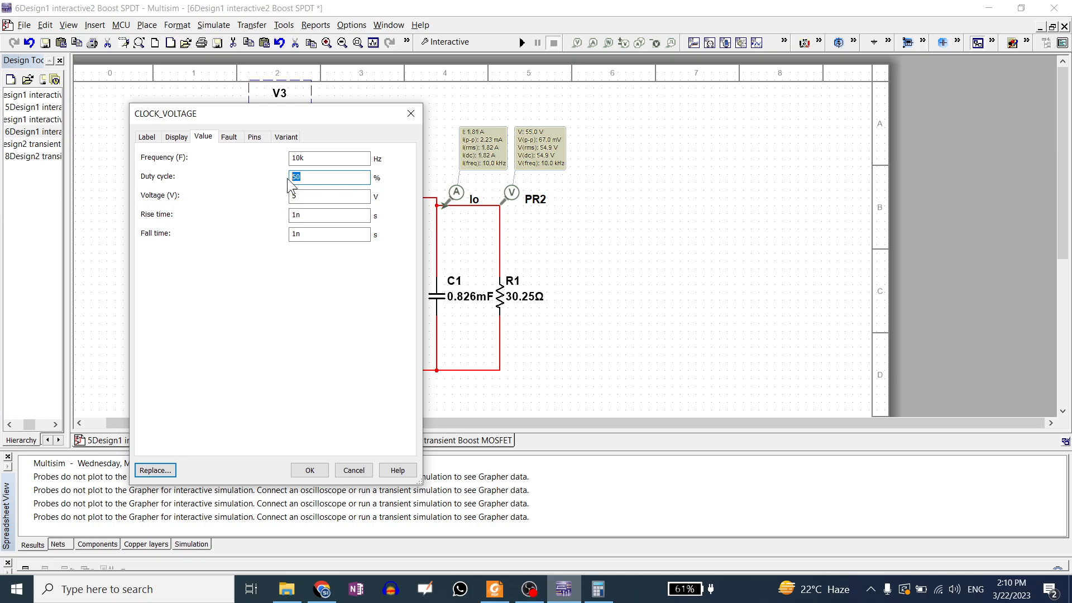
type("50.")
type("00")
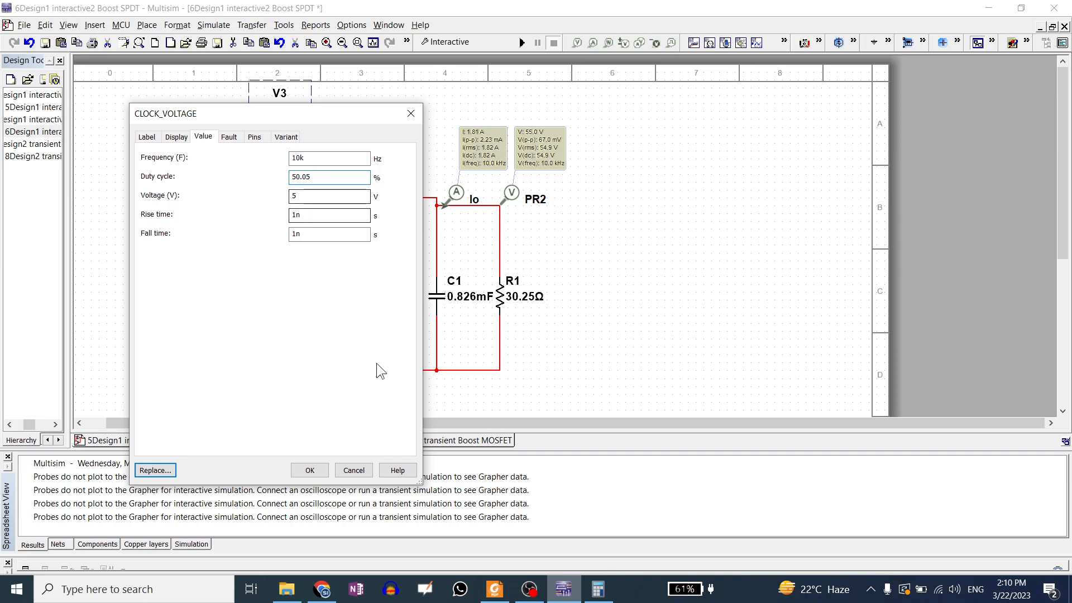
left_click(309, 470)
left_click(522, 44)
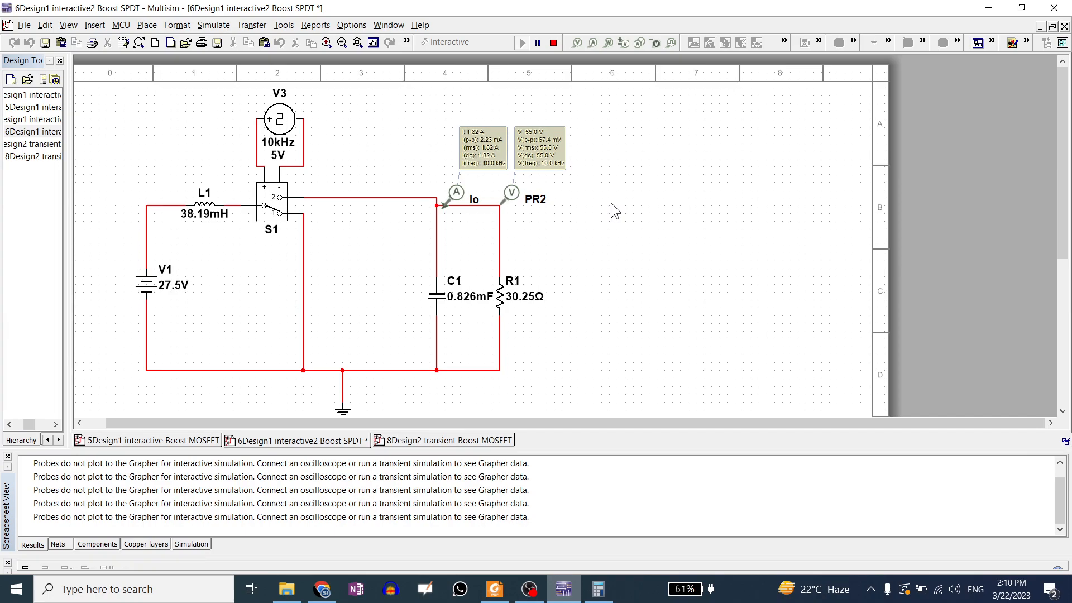
left_click(553, 43)
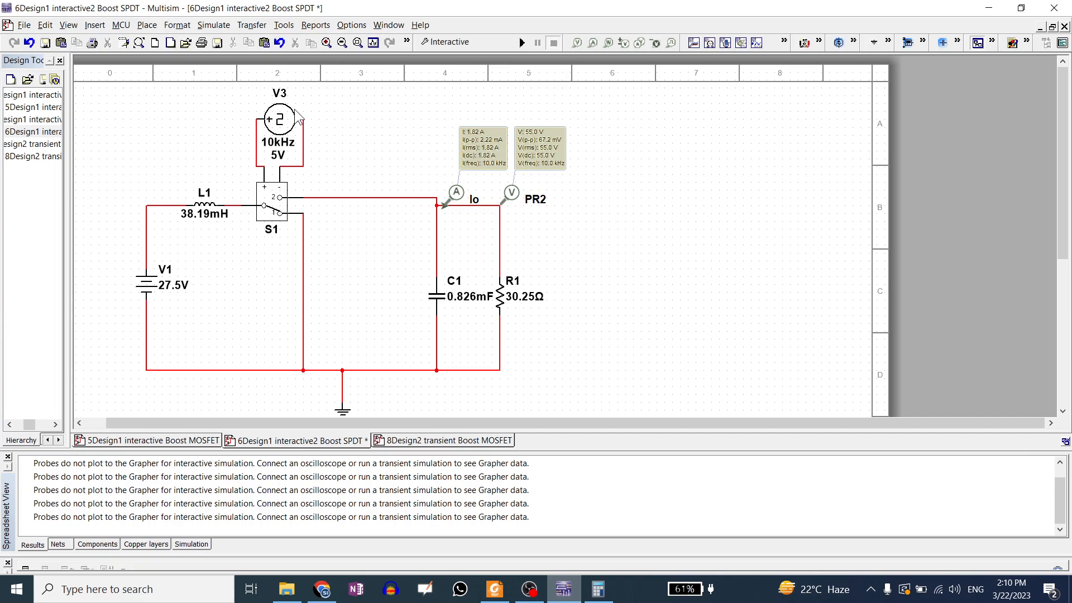
- Set the duty cycle of clock source V3 to 80 % and start the interactive simulation
double_click(281, 119)
left_click_drag(319, 178, 268, 179)
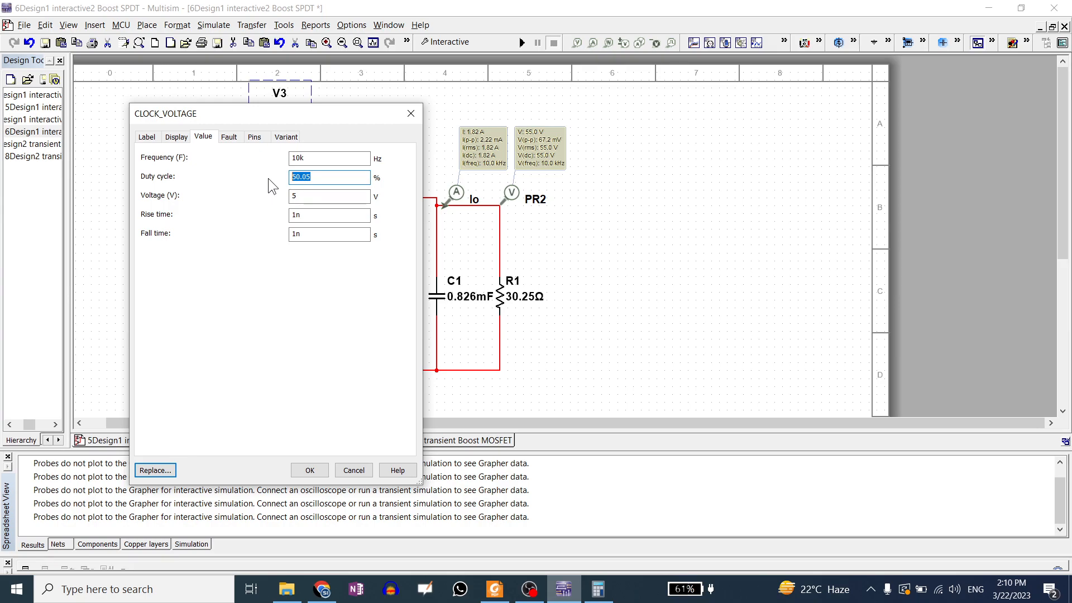
type("80")
left_click(307, 471)
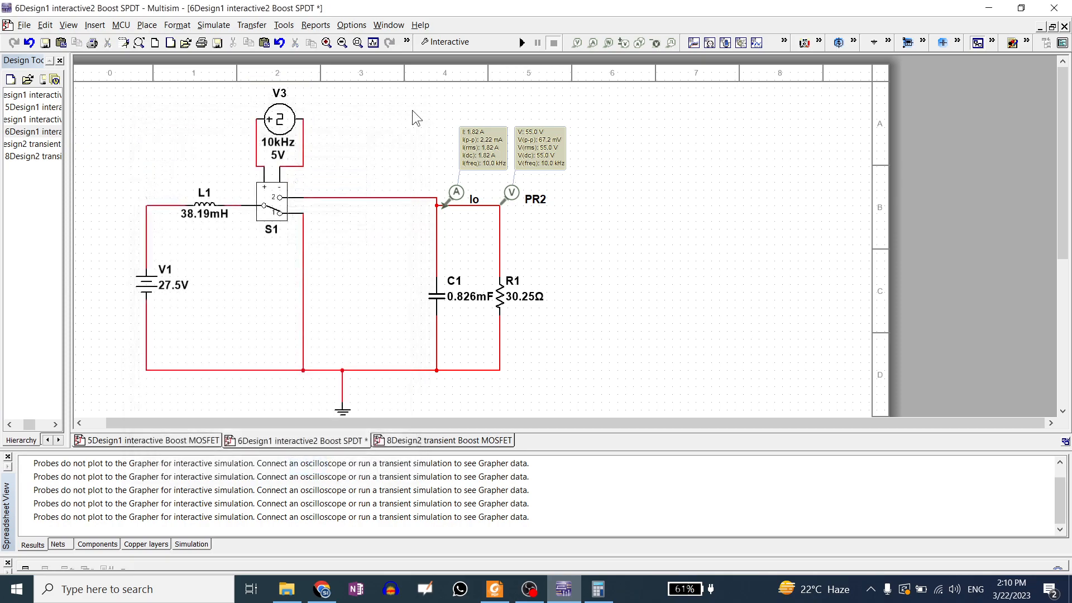
left_click(524, 45)
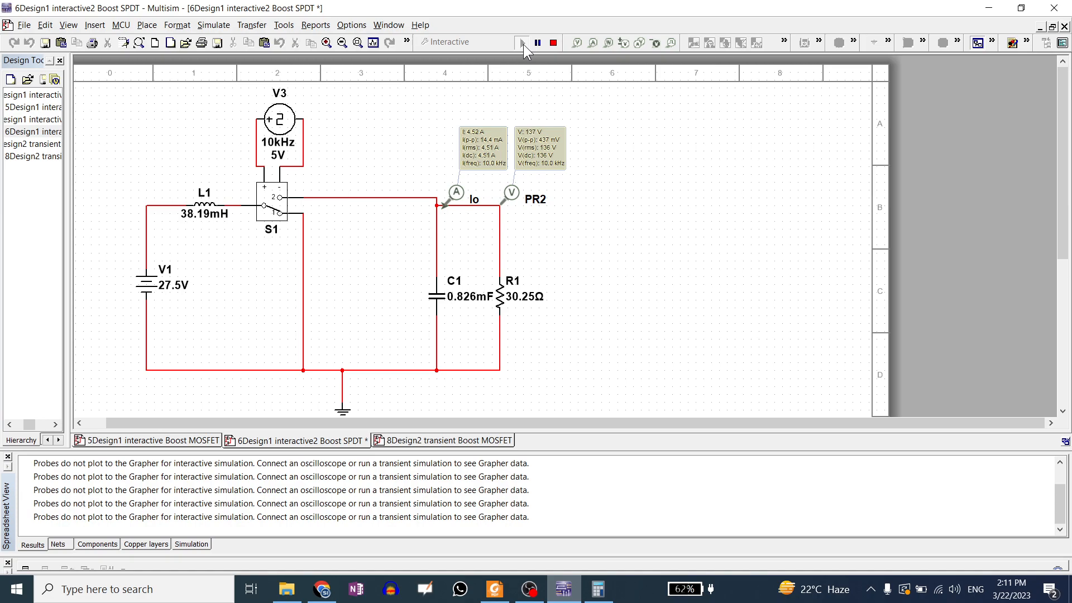
- Set V3's duty cycle to 10 %, restart the interactive simulation with the new value, and stop it
double_click(281, 119)
key("Tab")
type("10")
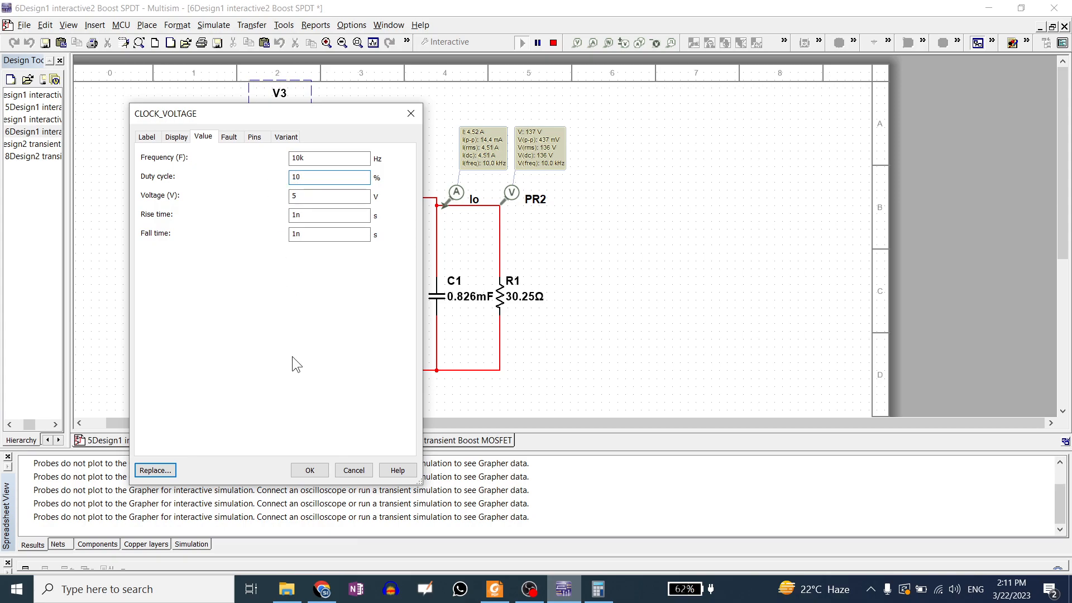
left_click(310, 471)
left_click(707, 319)
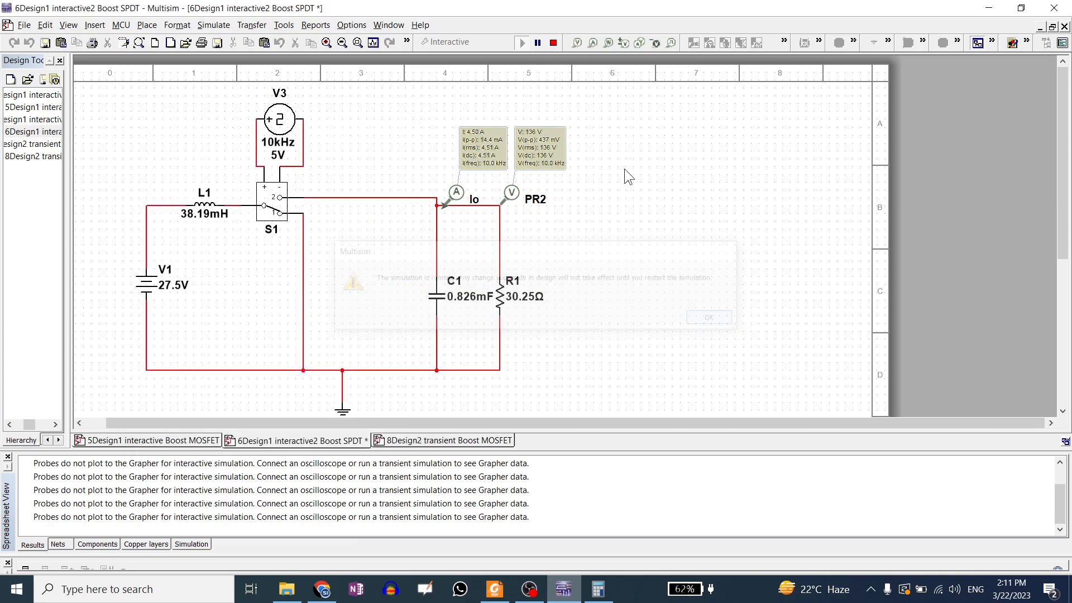
left_click(553, 43)
left_click(523, 43)
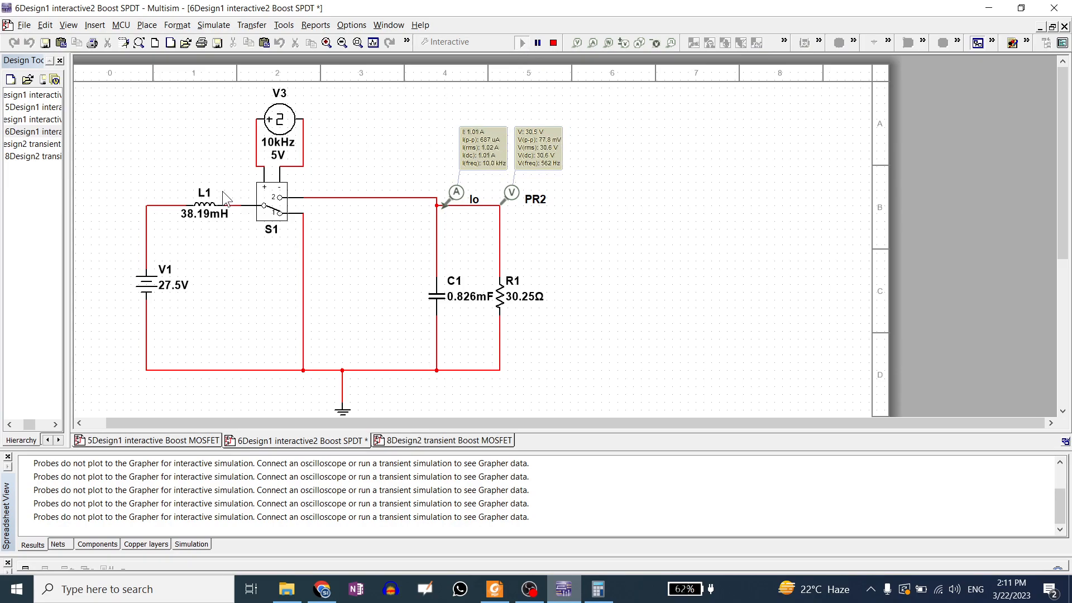
left_click(554, 43)
- Set V3's duty cycle to 1 %, run the interactive simulation, and stop it
double_click(279, 119)
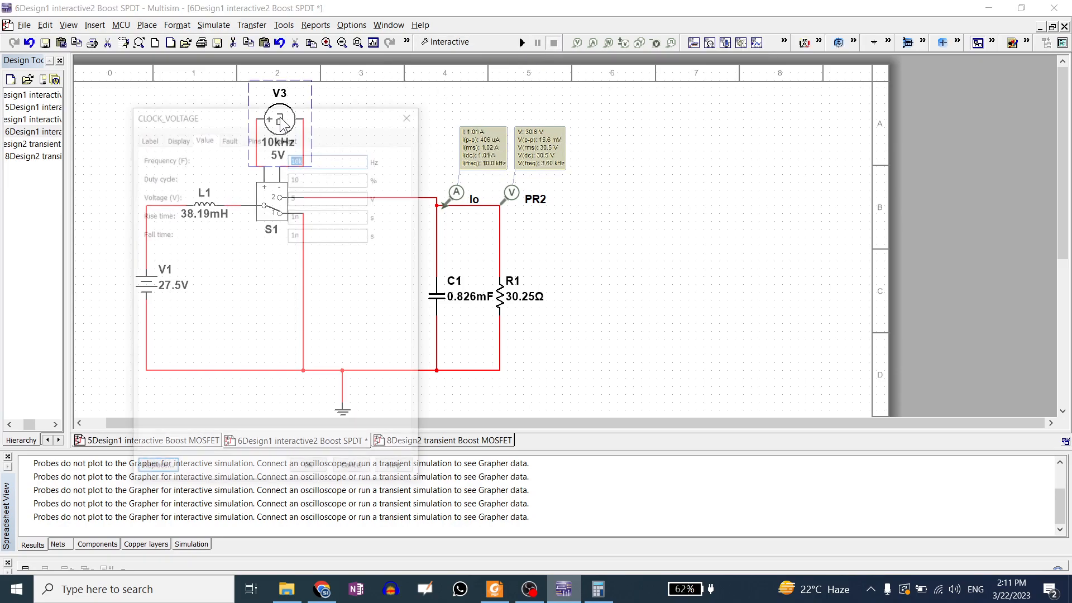
key("Tab")
type("0")
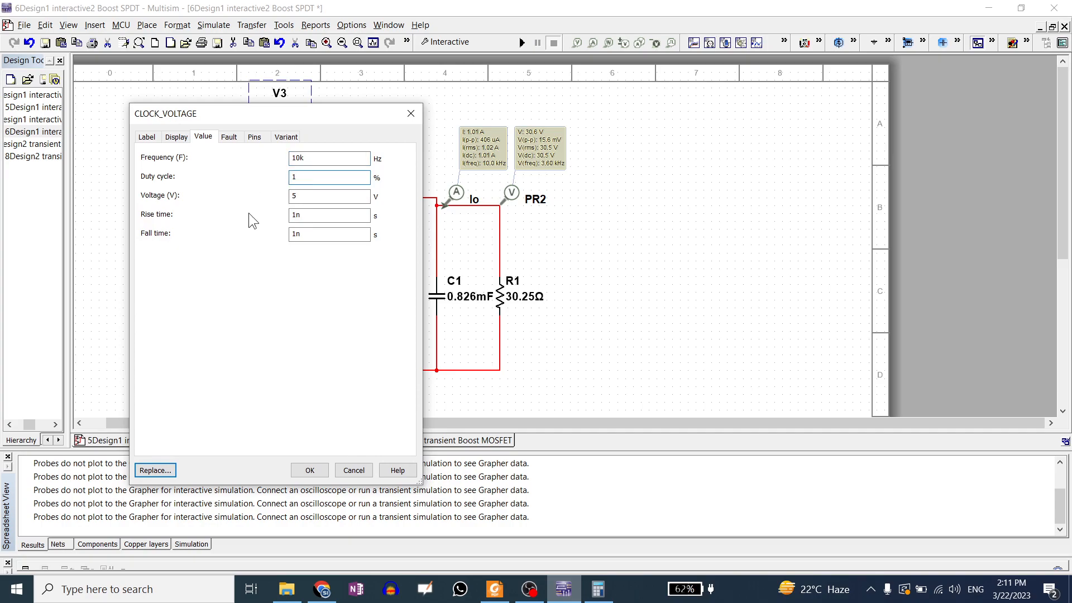
left_click(325, 474)
left_click(522, 43)
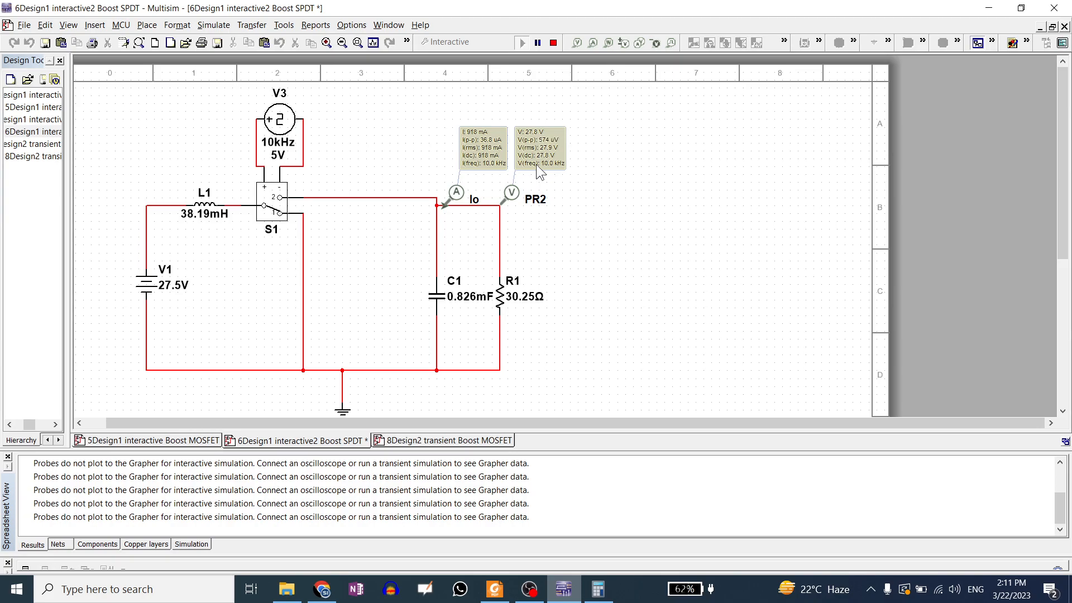
left_click(553, 52)
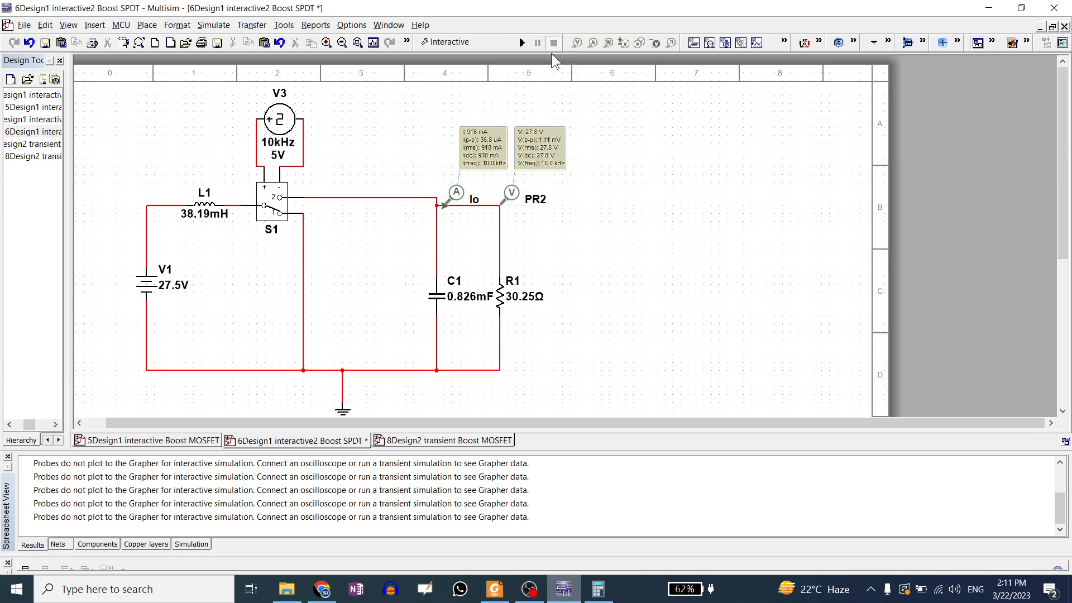
- Set the duty cycle of clock source V3 back to 50 %
double_click(294, 122)
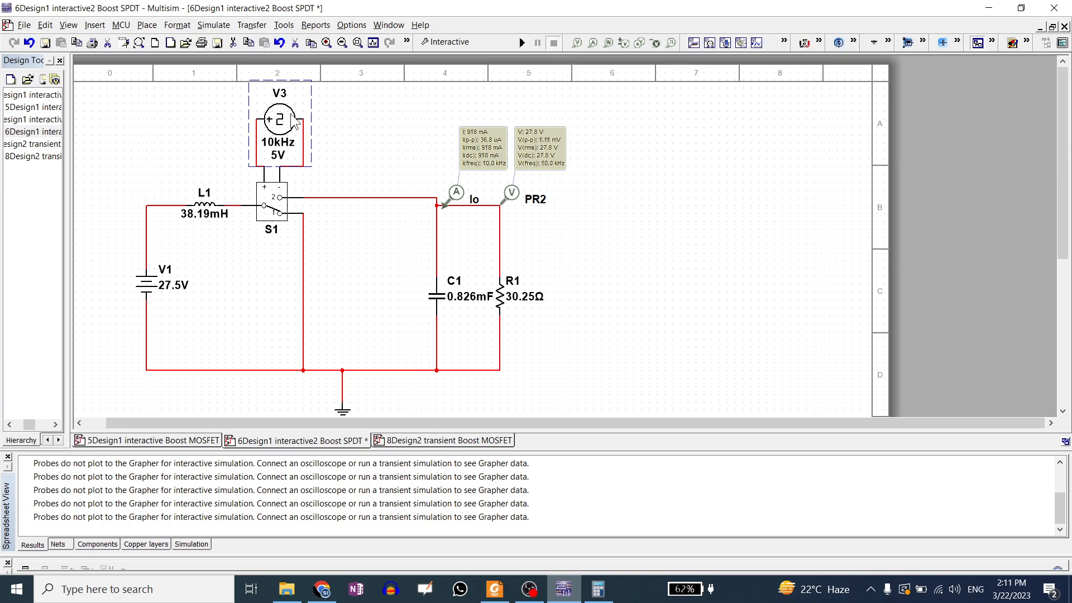
double_click(322, 178)
type("1")
key("BackSpace")
type("50")
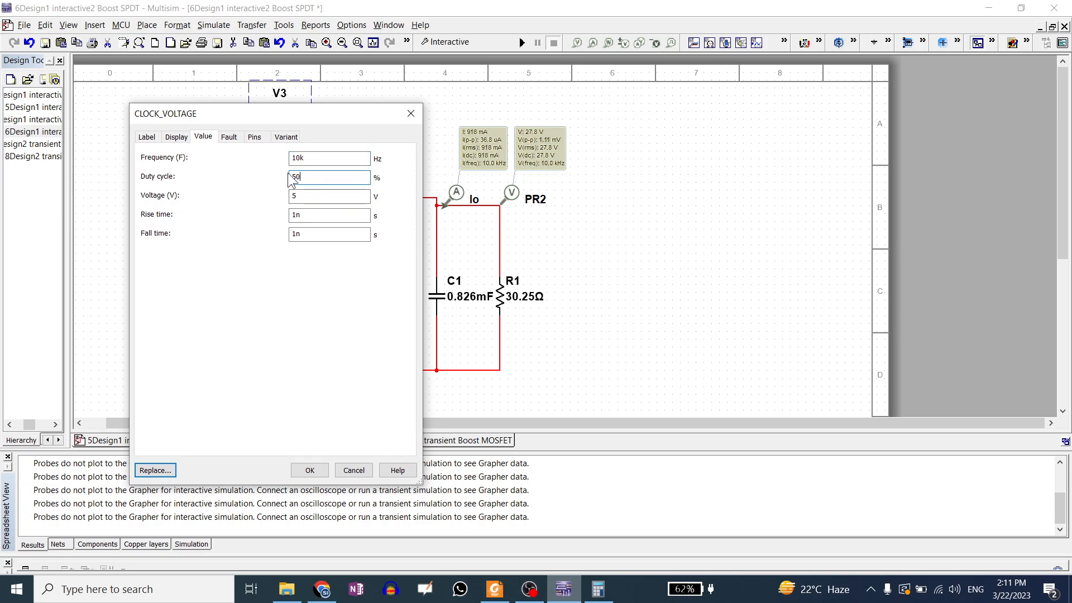
left_click(309, 470)
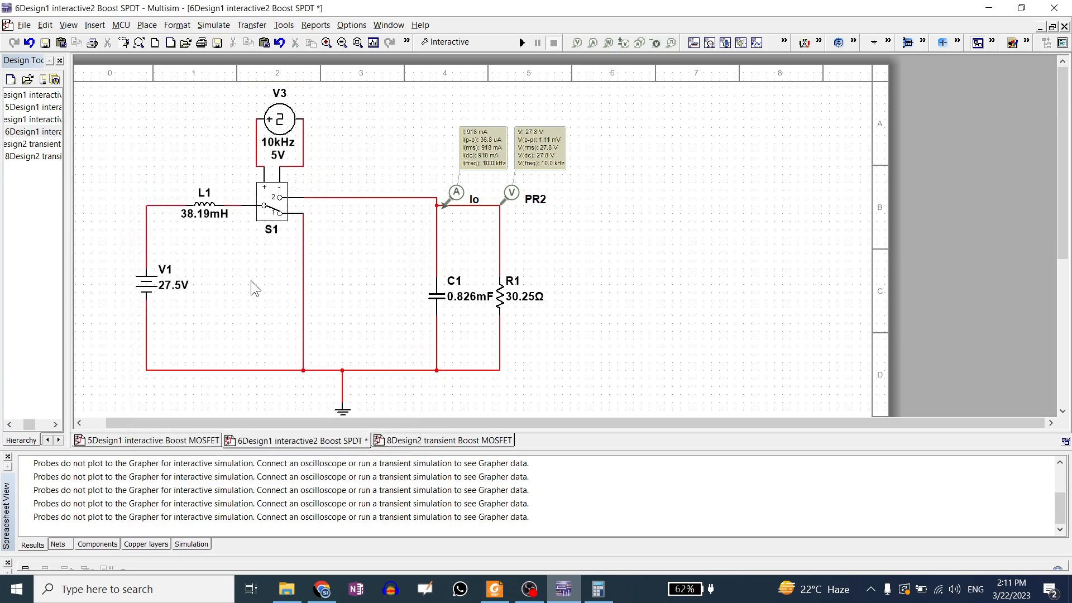